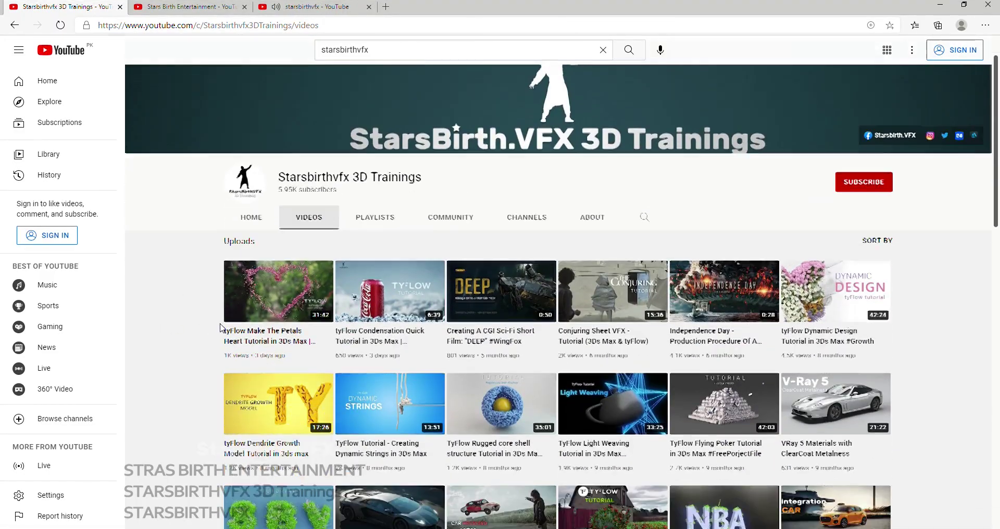
Scroll down and back up through the starsbirthvfx channel's uploads.
{"action": "scroll", "coordinate": [214, 307], "scroll_direction": "down", "scroll_amount": 3}
{"action": "scroll", "coordinate": [208, 318], "scroll_direction": "down", "scroll_amount": 5}
{"action": "scroll", "coordinate": [203, 333], "scroll_direction": "down", "scroll_amount": 3}
{"action": "scroll", "coordinate": [209, 331], "scroll_direction": "down", "scroll_amount": 5}
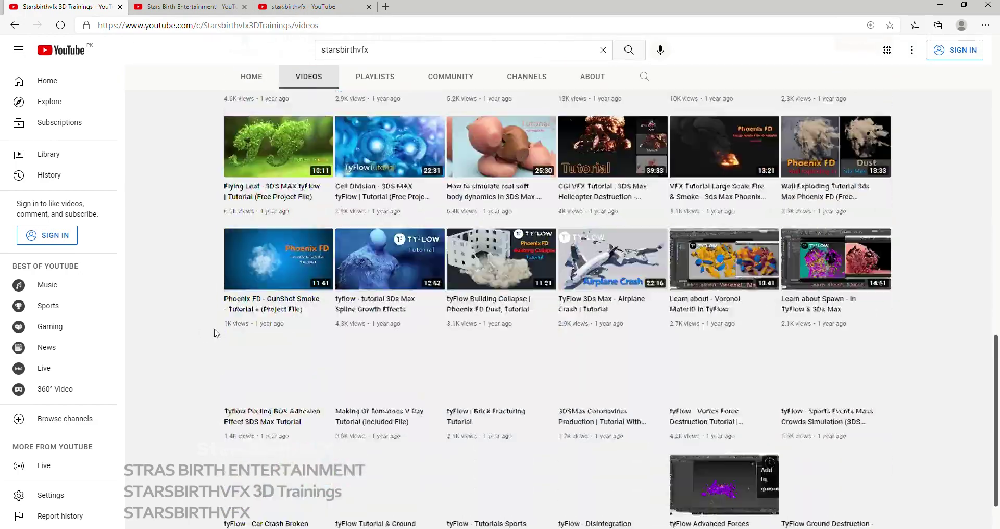
{"action": "scroll", "coordinate": [214, 331], "scroll_direction": "down", "scroll_amount": 1}
{"action": "scroll", "coordinate": [198, 336], "scroll_direction": "down", "scroll_amount": 2}
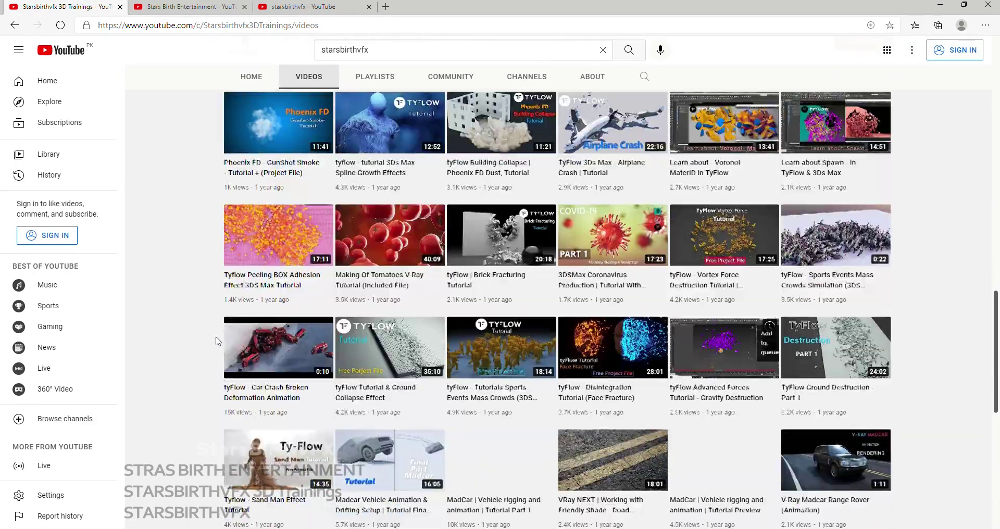
{"action": "scroll", "coordinate": [922, 413], "scroll_direction": "down", "scroll_amount": 6}
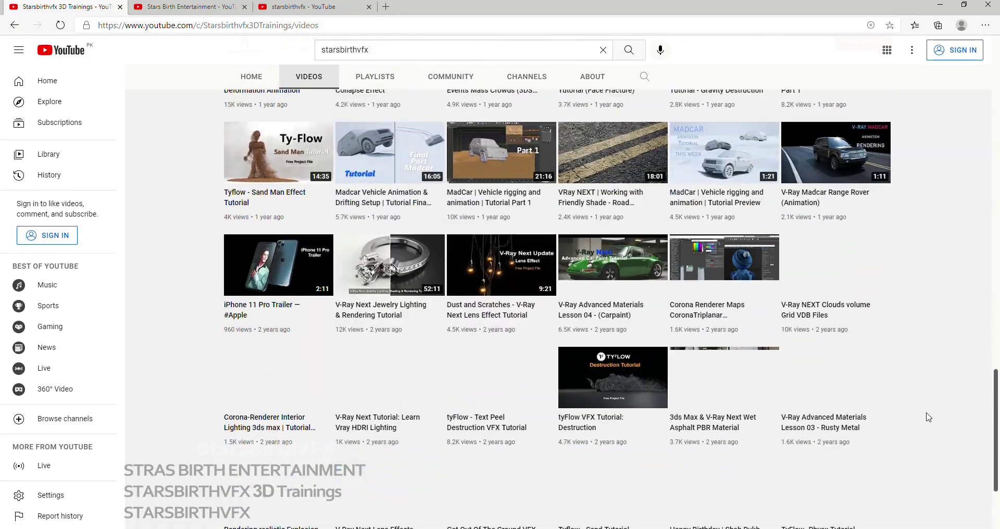
{"action": "scroll", "coordinate": [922, 414], "scroll_direction": "down", "scroll_amount": 2}
{"action": "scroll", "coordinate": [923, 415], "scroll_direction": "down", "scroll_amount": 3}
{"action": "scroll", "coordinate": [923, 415], "scroll_direction": "down", "scroll_amount": 3}
{"action": "scroll", "coordinate": [924, 415], "scroll_direction": "down", "scroll_amount": 5}
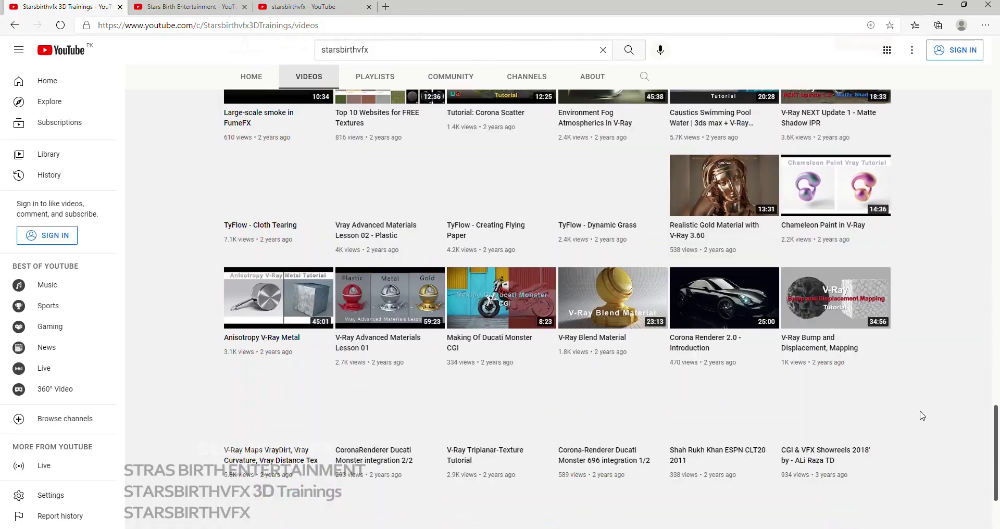
{"action": "scroll", "coordinate": [921, 414], "scroll_direction": "down", "scroll_amount": 4}
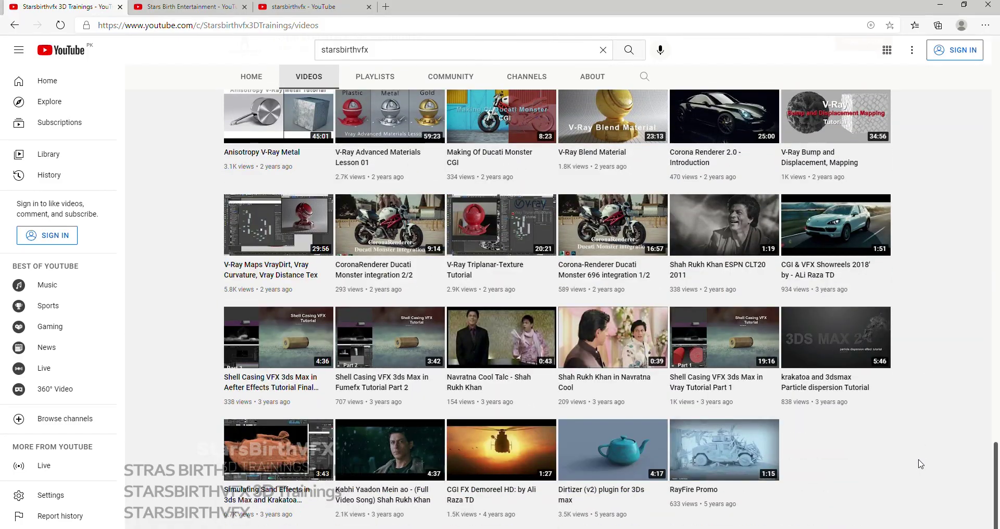
{"action": "scroll", "coordinate": [921, 464], "scroll_direction": "up", "scroll_amount": 3}
{"action": "scroll", "coordinate": [921, 463], "scroll_direction": "up", "scroll_amount": 5}
{"action": "scroll", "coordinate": [921, 461], "scroll_direction": "up", "scroll_amount": 5}
{"action": "scroll", "coordinate": [924, 458], "scroll_direction": "up", "scroll_amount": 5}
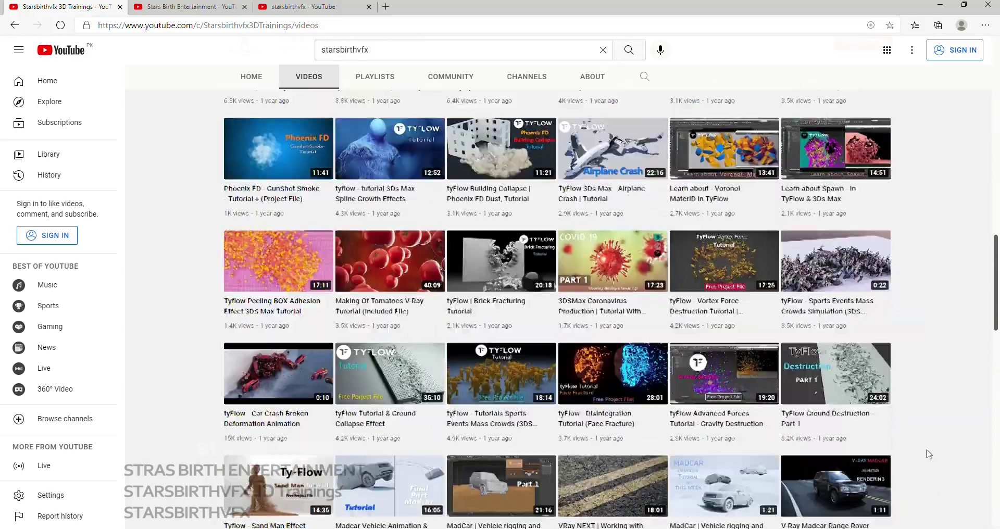
{"action": "scroll", "coordinate": [926, 452], "scroll_direction": "up", "scroll_amount": 5}
{"action": "scroll", "coordinate": [914, 446], "scroll_direction": "up", "scroll_amount": 3}
{"action": "scroll", "coordinate": [913, 445], "scroll_direction": "up", "scroll_amount": 5}
{"action": "scroll", "coordinate": [915, 447], "scroll_direction": "up", "scroll_amount": 5}
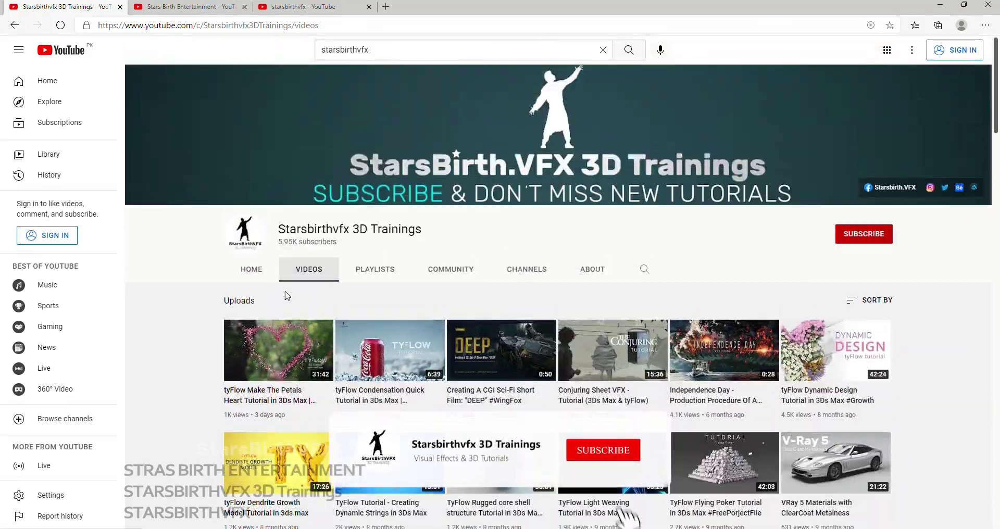
Cycle through the Stars Birth Entertainment and starsbirthvfx channel tabs, browsing their videos.
{"action": "key", "text": "ctrl+Tab"}
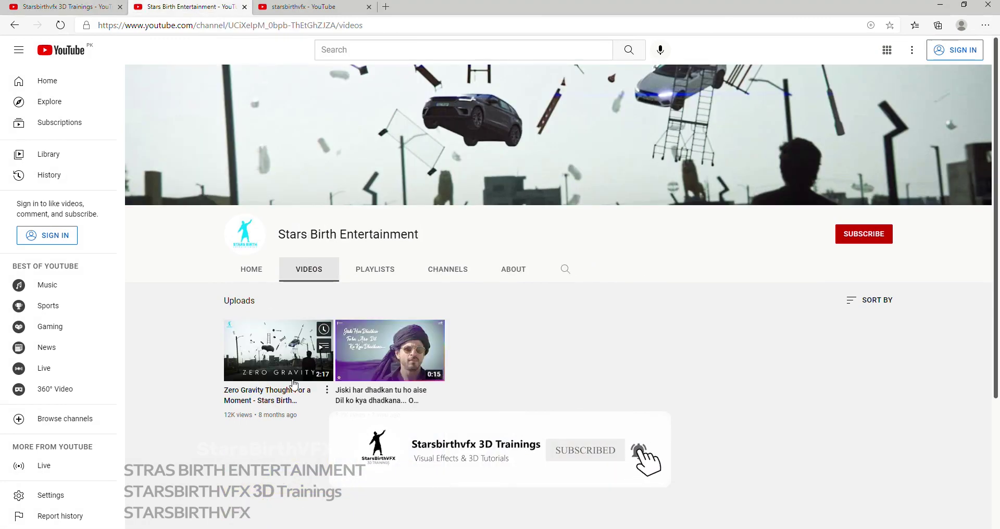
{"action": "left_click_drag", "start_coordinate": [373, 234], "coordinate": [444, 239]}
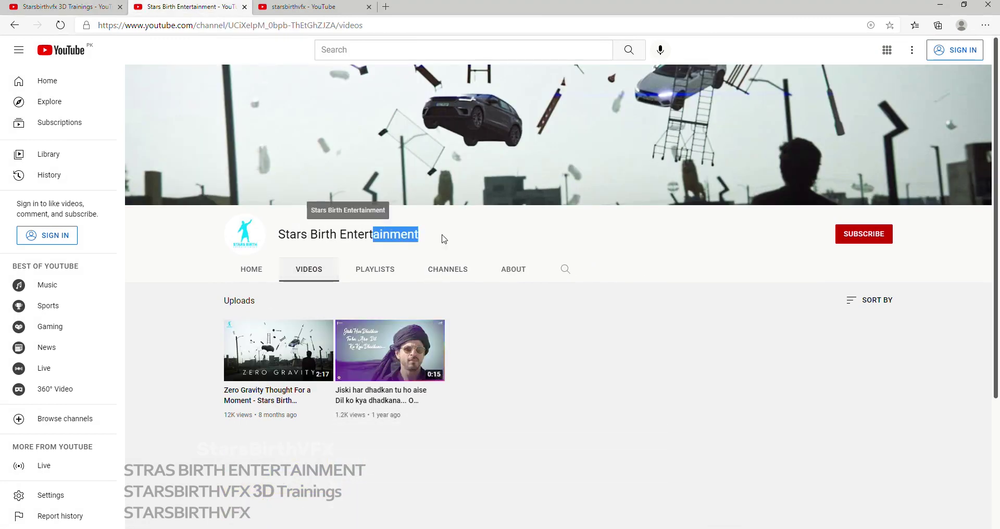
{"action": "left_click", "coordinate": [268, 238]}
{"action": "mouse_move", "coordinate": [278, 350]}
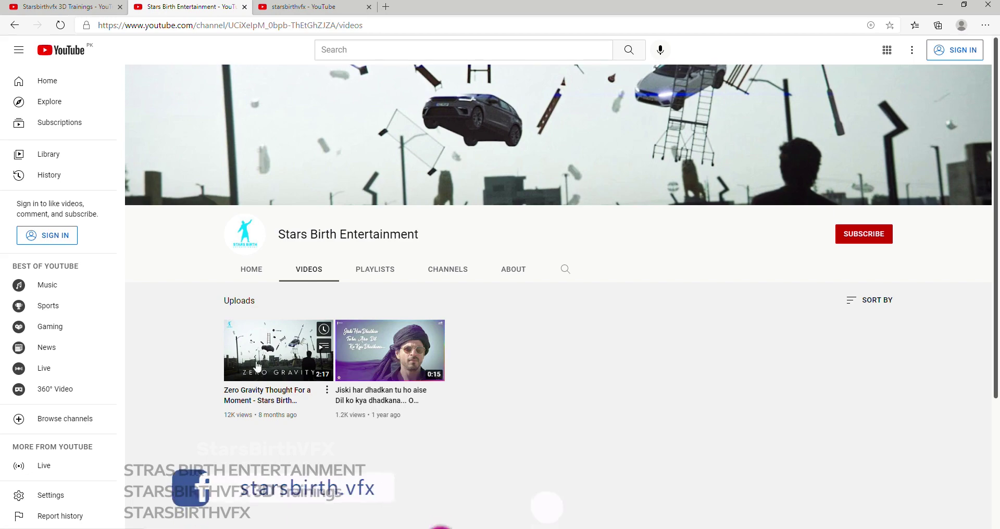
{"action": "key", "text": "ctrl+Tab"}
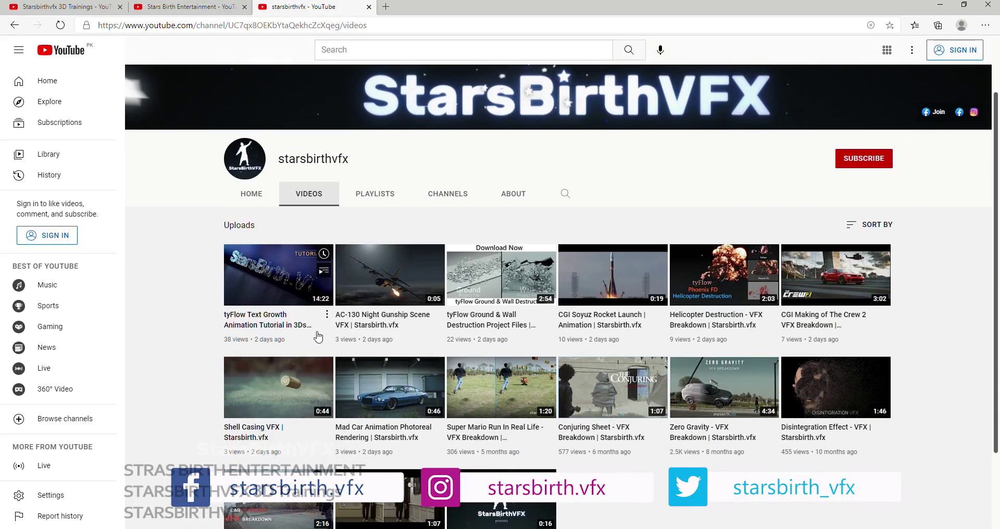
{"action": "scroll", "coordinate": [318, 338], "scroll_direction": "down", "scroll_amount": 1}
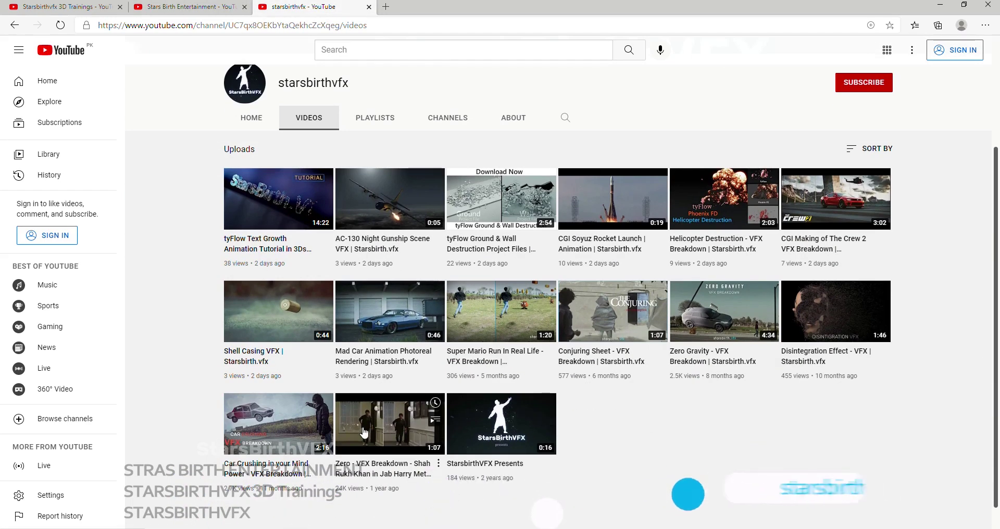
{"action": "mouse_move", "coordinate": [835, 387]}
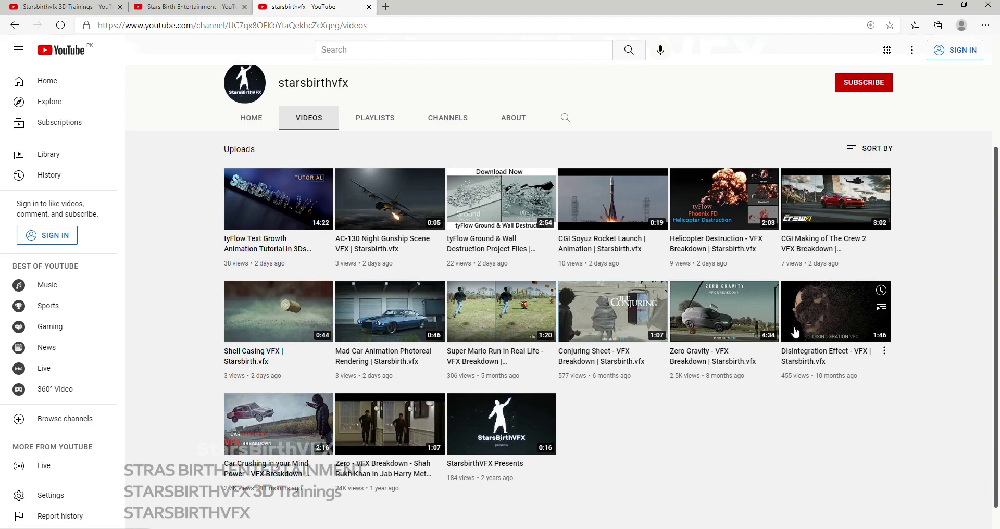
{"action": "scroll", "coordinate": [290, 392], "scroll_direction": "up", "scroll_amount": 1}
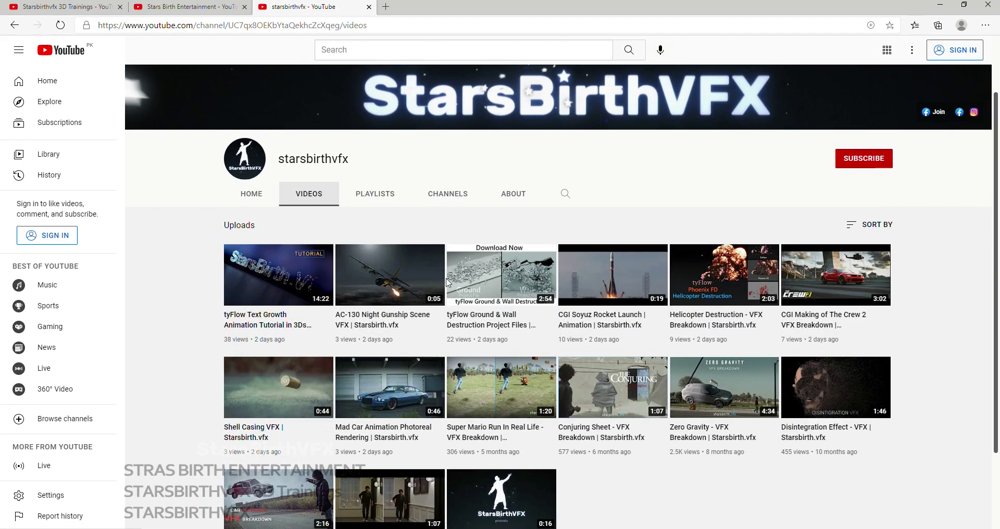
{"action": "scroll", "coordinate": [328, 238], "scroll_direction": "up", "scroll_amount": 1}
{"action": "double_click", "coordinate": [328, 238]}
{"action": "left_click", "coordinate": [395, 242]}
Go back to the Stars Birth Entertainment channel's videos page.
{"action": "key", "text": "ctrl+shift+Tab"}
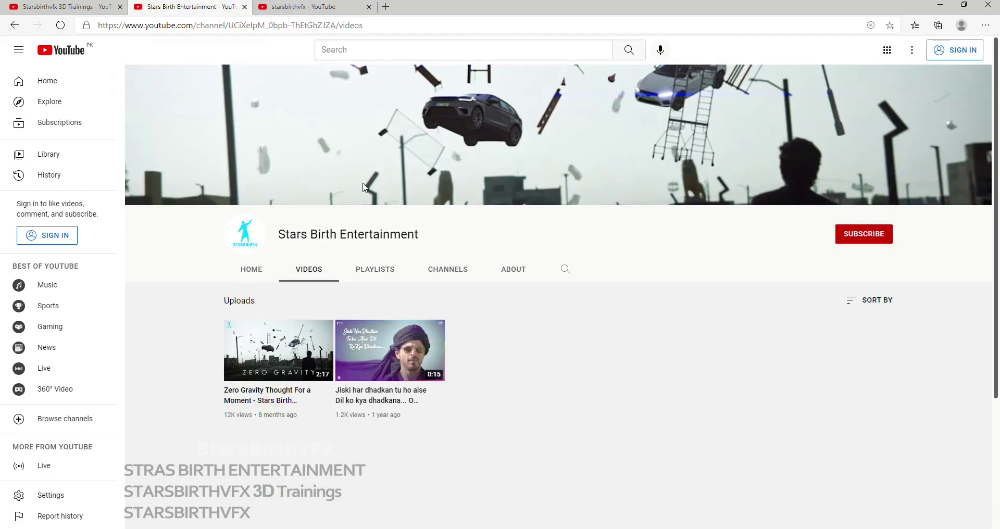
{"action": "left_click", "coordinate": [9, 4]}
{"action": "scroll", "coordinate": [196, 351], "scroll_direction": "down", "scroll_amount": 3}
Place a VRayPlane beside the corridor from the VRay geometry category.
{"action": "scroll", "coordinate": [195, 350], "scroll_direction": "up", "scroll_amount": 3}
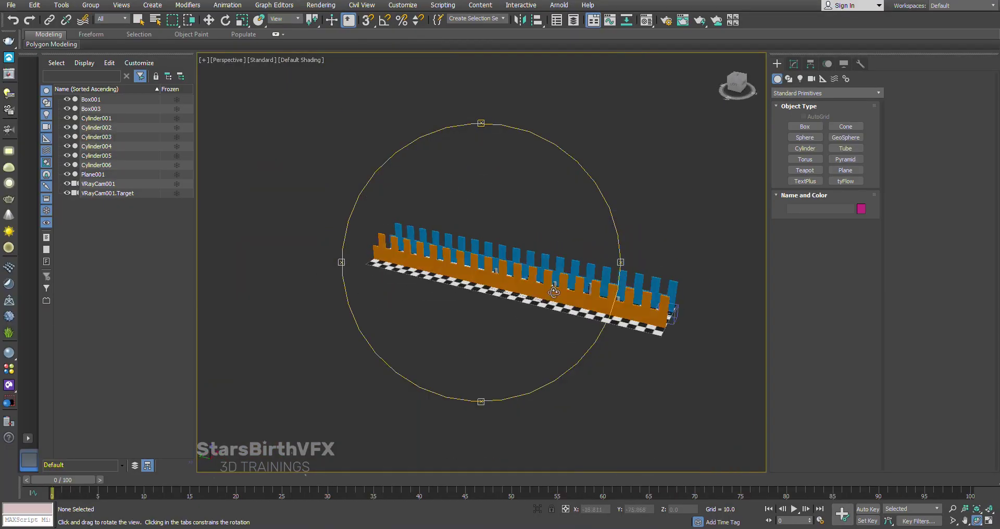
{"action": "middle_click_drag", "start_coordinate": [553, 291], "coordinate": [474, 266], "text": "alt"}
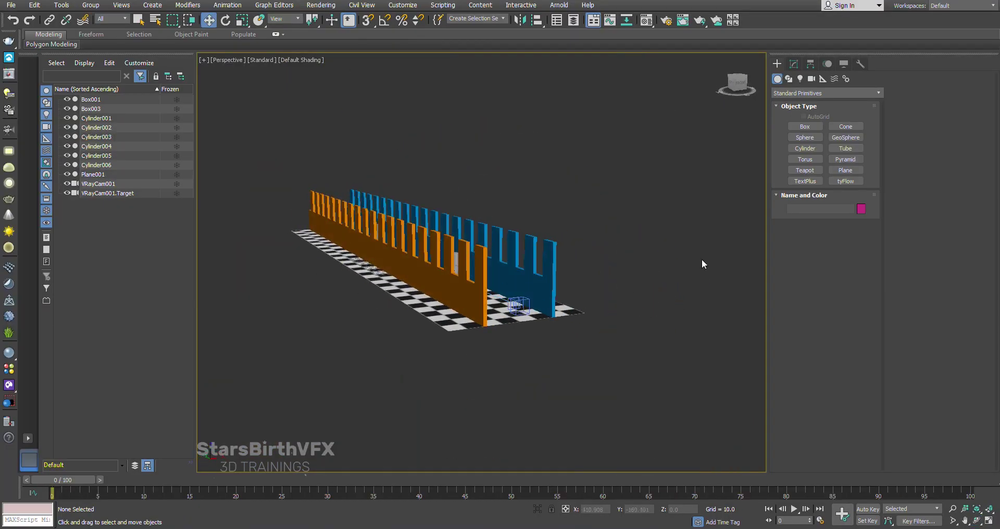
{"action": "left_click", "coordinate": [813, 92]}
{"action": "left_click", "coordinate": [793, 250]}
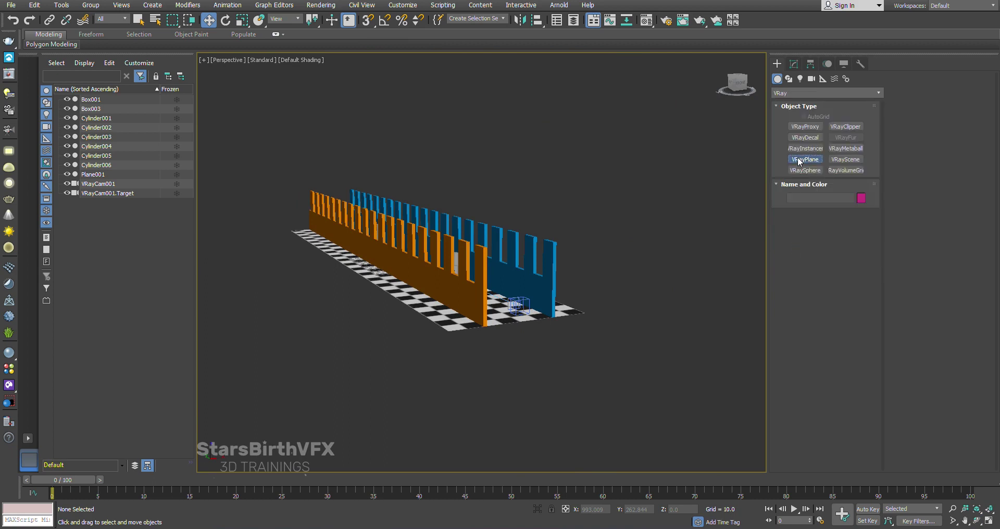
{"action": "left_click", "coordinate": [656, 328]}
{"action": "right_click", "coordinate": [569, 382]}
{"action": "left_click", "coordinate": [627, 248]}
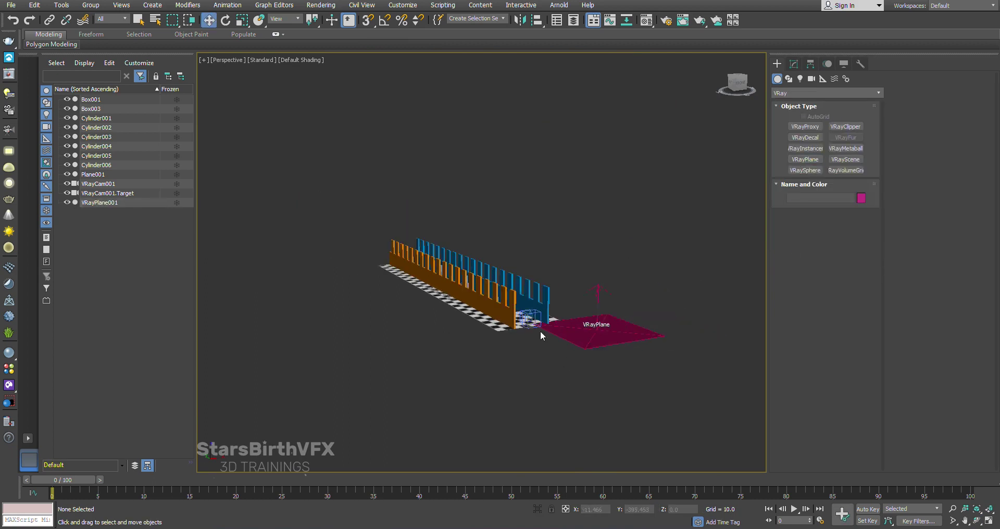
From the corridor camera, test a VRayLight raised to the ceiling with a render.
{"action": "middle_click_drag", "start_coordinate": [543, 330], "coordinate": [537, 325], "text": "alt"}
{"action": "key", "text": "c"}
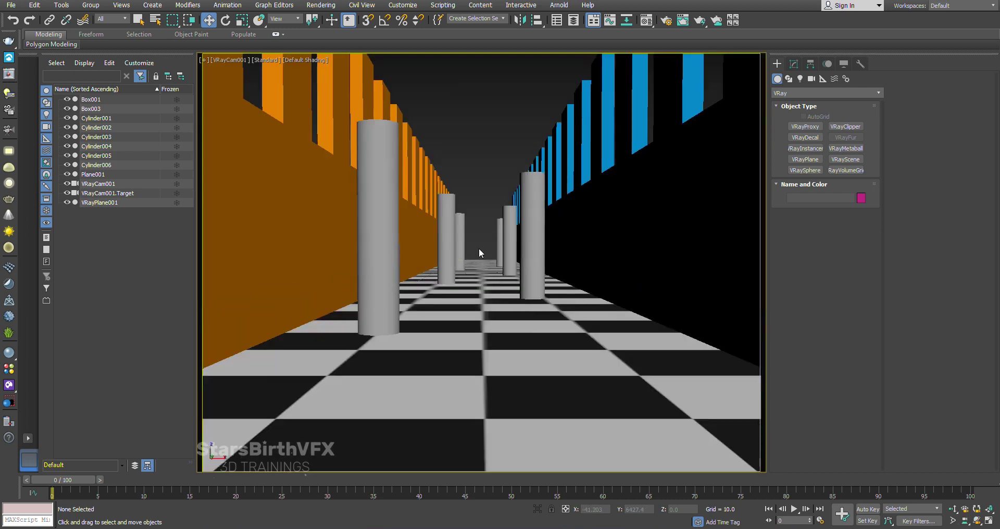
{"action": "left_click", "coordinate": [9, 152]}
{"action": "left_click_drag", "start_coordinate": [461, 322], "coordinate": [542, 350]}
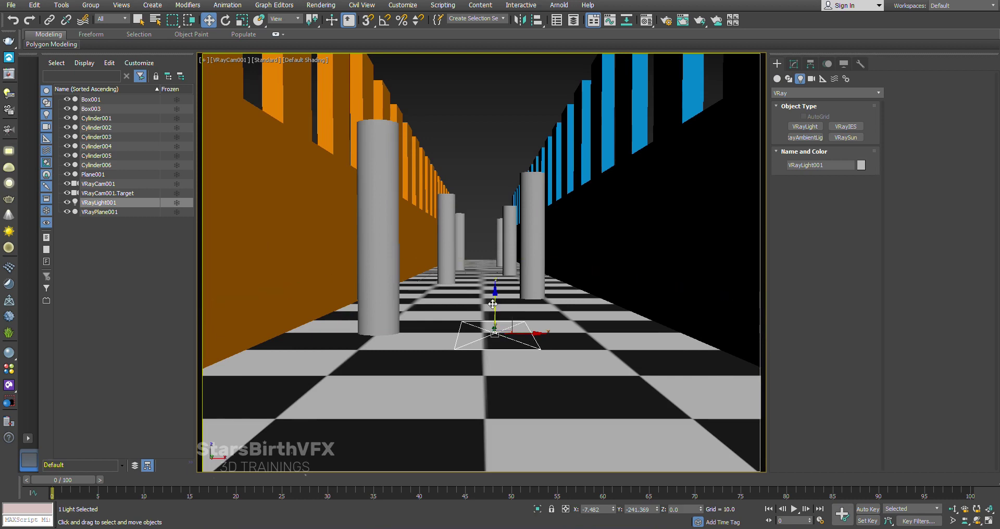
{"action": "left_click_drag", "start_coordinate": [495, 308], "coordinate": [494, 79]}
{"action": "key", "text": "shift+q"}
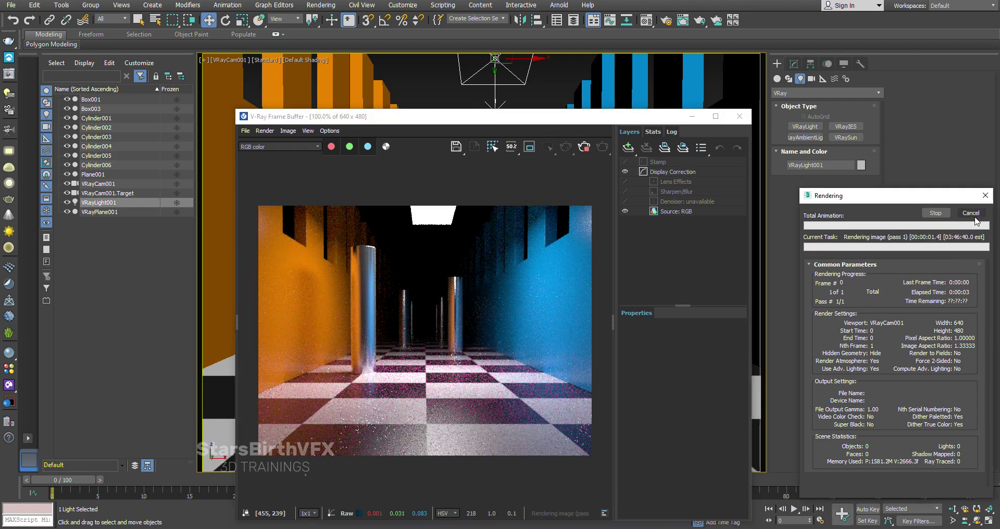
{"action": "left_click", "coordinate": [739, 116]}
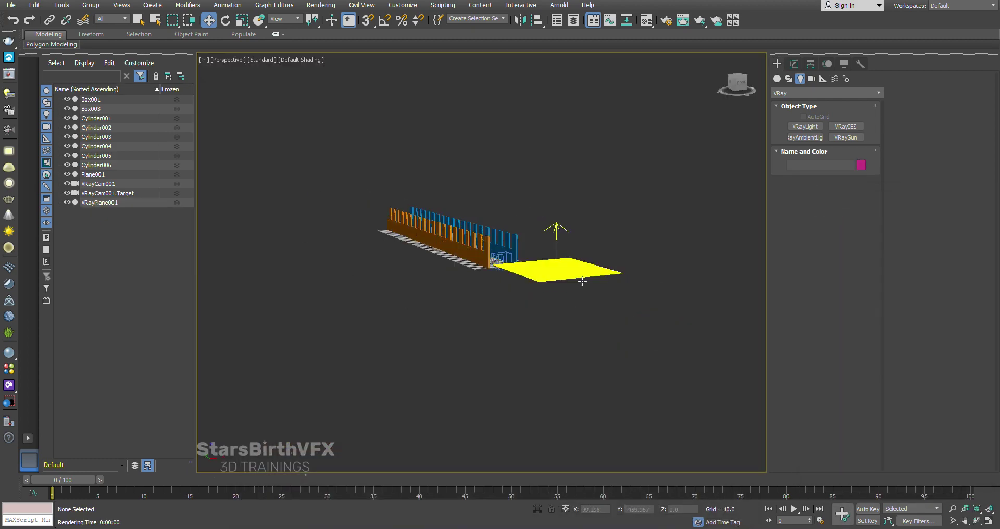
Create a VRaySun in the Front view, accept the sky map, and render the camera view.
{"action": "key", "text": "c"}
{"action": "left_click", "coordinate": [973, 524]}
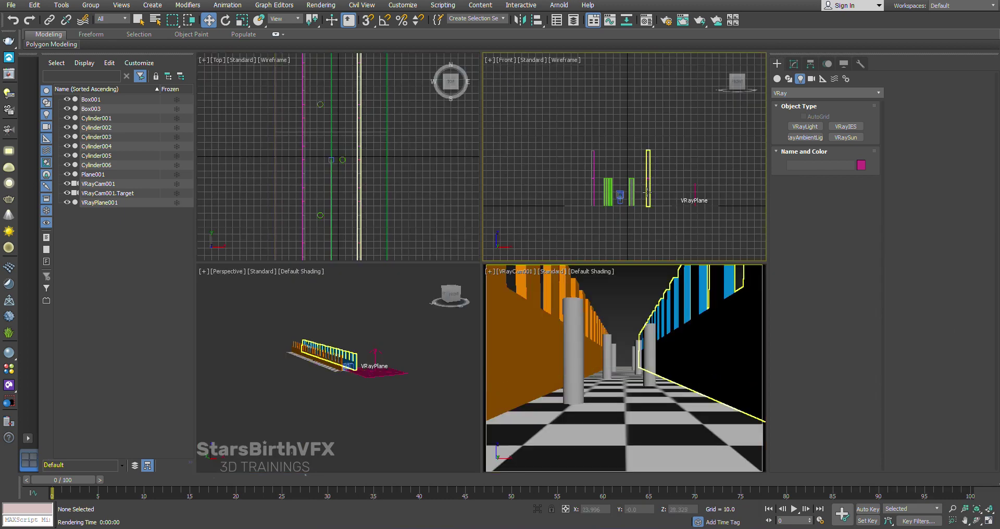
{"action": "left_click", "coordinate": [811, 93]}
{"action": "left_click", "coordinate": [781, 122]}
{"action": "left_click", "coordinate": [846, 137]}
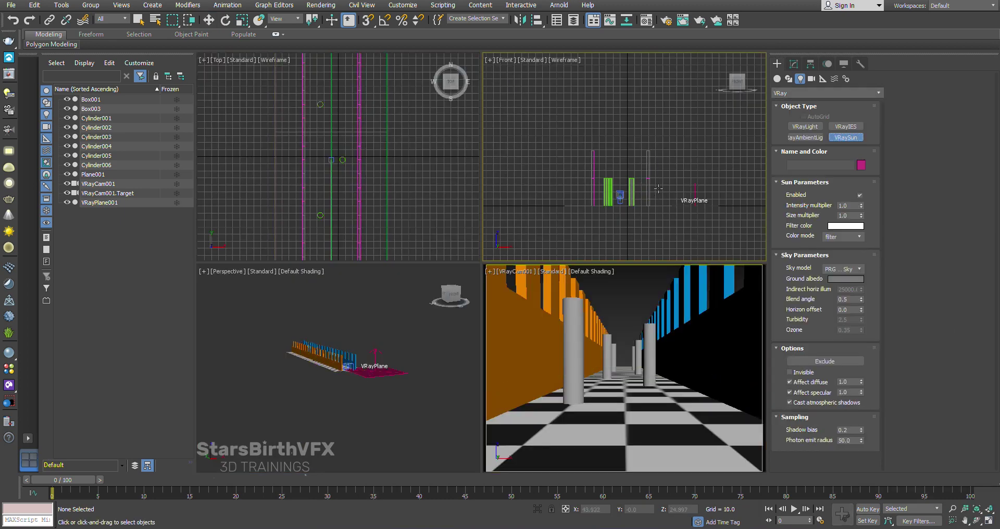
{"action": "mouse_move", "coordinate": [702, 104]}
{"action": "left_mouse_down"}
{"action": "mouse_move", "coordinate": [607, 210]}
{"action": "mouse_move", "coordinate": [599, 205]}
{"action": "left_mouse_up"}
{"action": "left_click", "coordinate": [532, 296]}
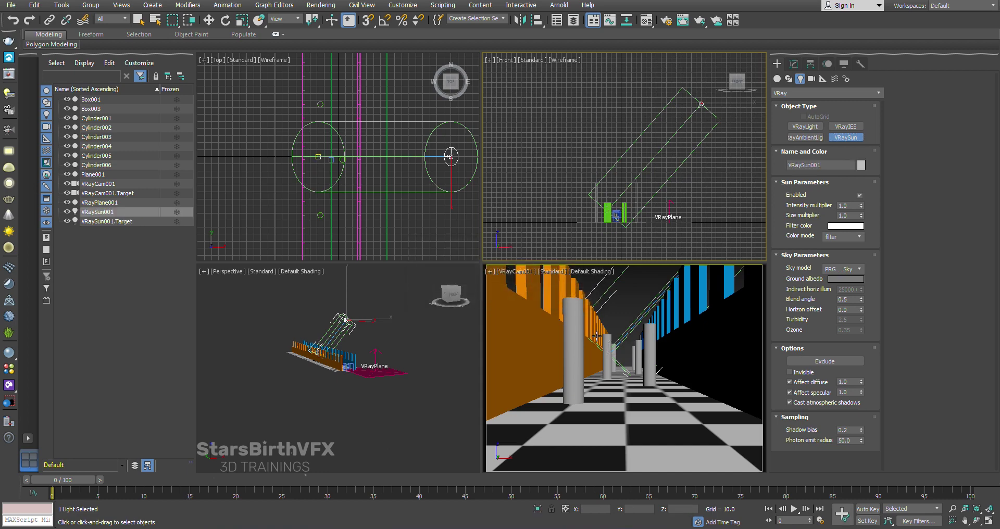
{"action": "left_click", "coordinate": [625, 317]}
{"action": "key", "text": "shift+q"}
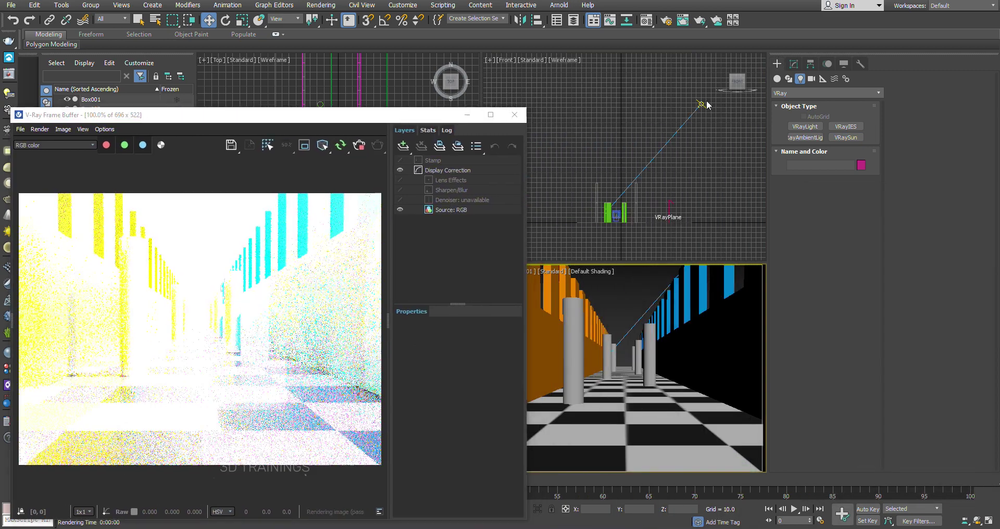
Lower the VRaySun intensity multiplier to 0.1, then 0.01.
{"action": "left_click", "coordinate": [702, 104]}
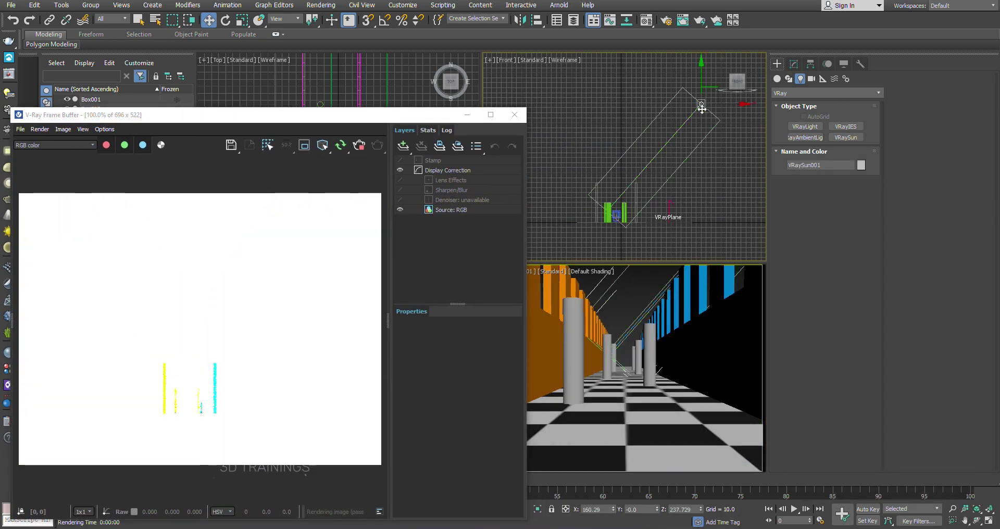
{"action": "left_click", "coordinate": [793, 64]}
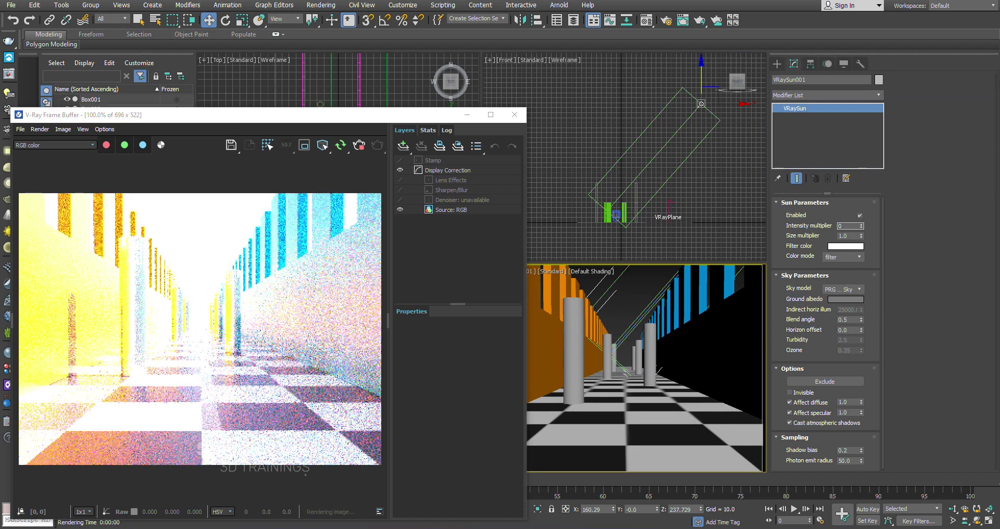
{"action": "type", "text": "0.1"}
{"action": "key", "text": "Return"}
{"action": "type", "text": "0.01"}
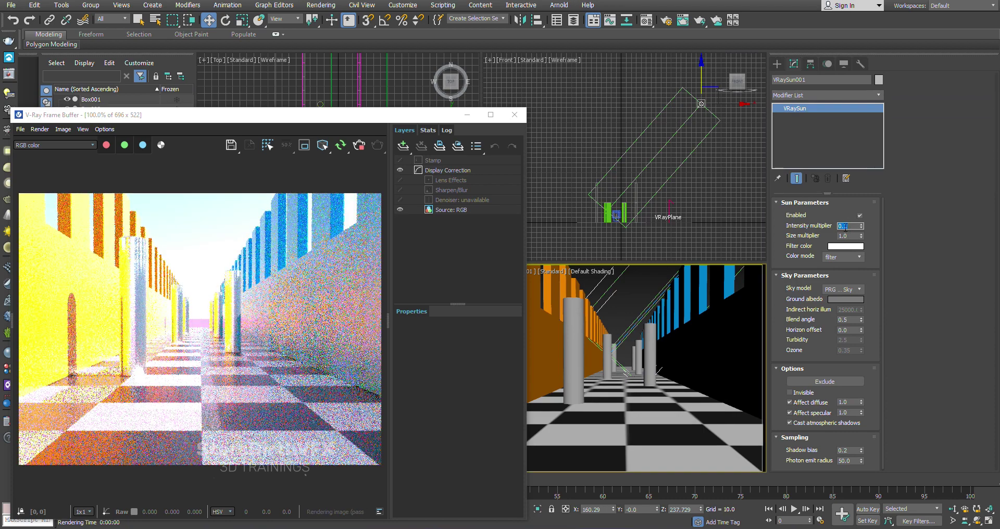
{"action": "key", "text": "Return"}
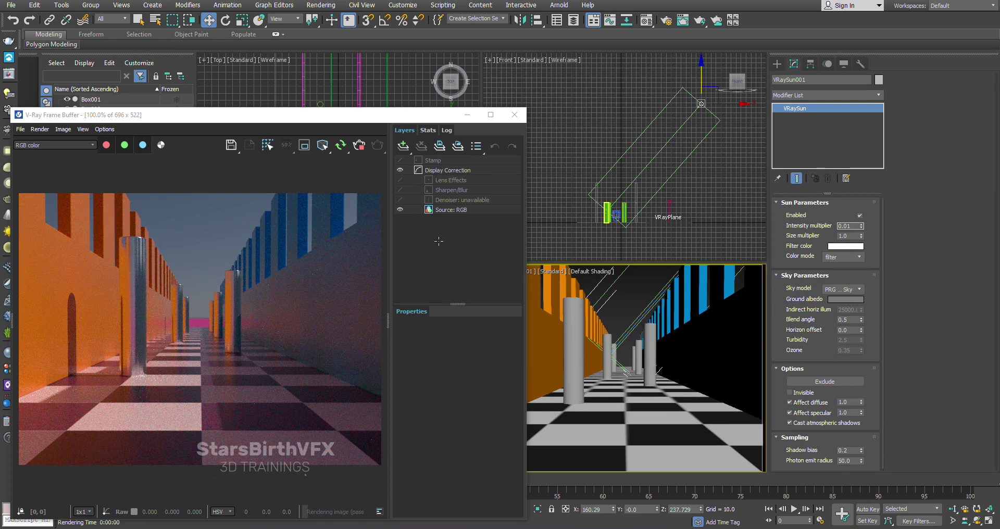
{"action": "left_click_drag", "start_coordinate": [395, 119], "coordinate": [513, 37]}
{"action": "scroll", "coordinate": [366, 253], "scroll_direction": "down", "scroll_amount": 1}
{"action": "scroll", "coordinate": [366, 252], "scroll_direction": "up", "scroll_amount": 1}
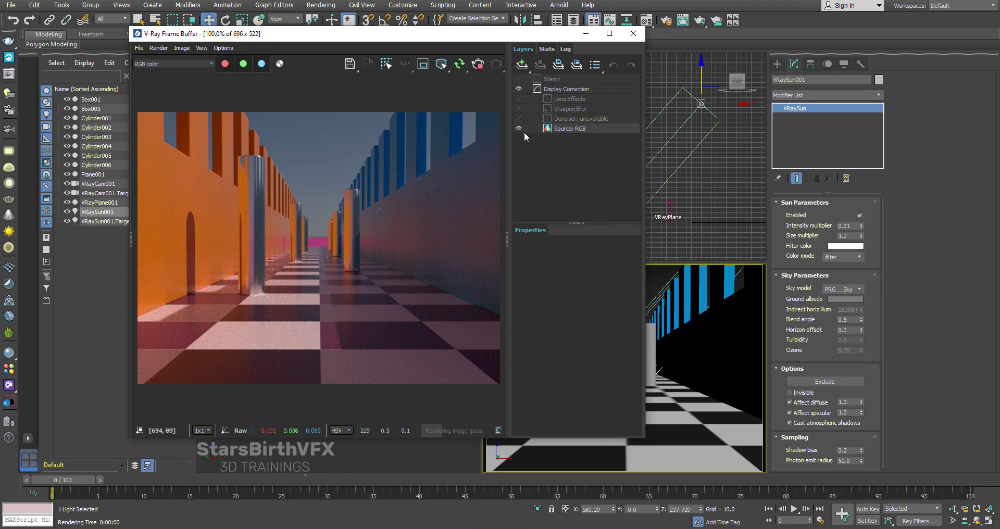
{"action": "right_click", "coordinate": [695, 325]}
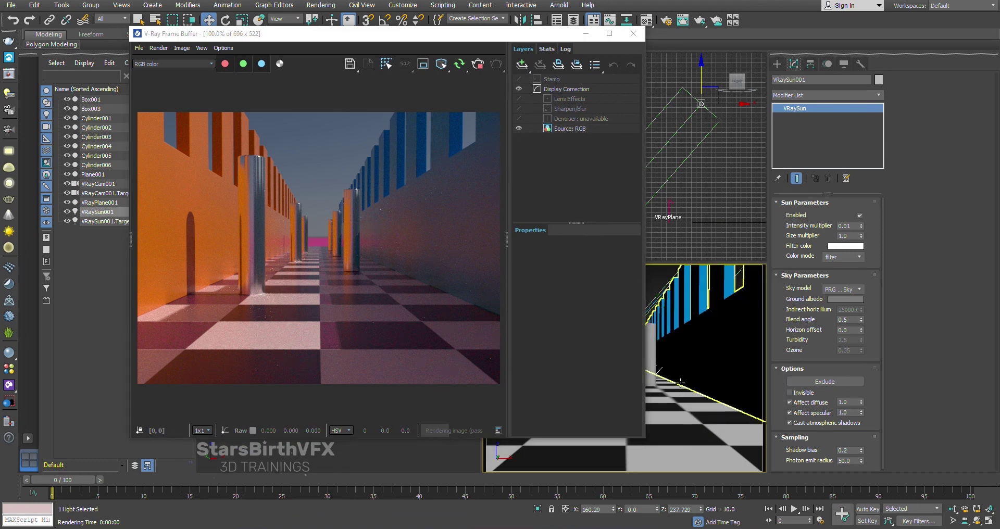
In Environment and Effects, leave exposure control off and add VRayEnvironmentFog.
{"action": "key", "text": "8"}
{"action": "left_click", "coordinate": [688, 233]}
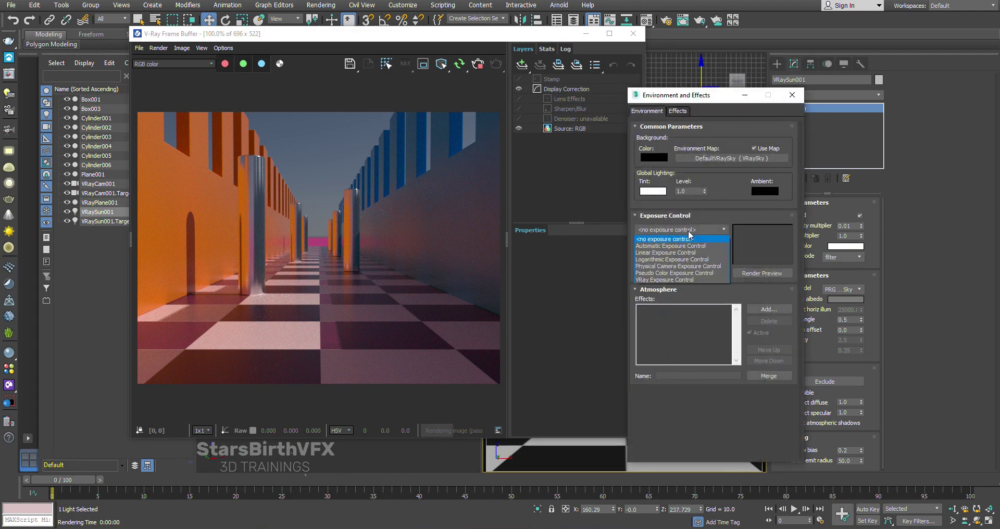
{"action": "left_click", "coordinate": [691, 239]}
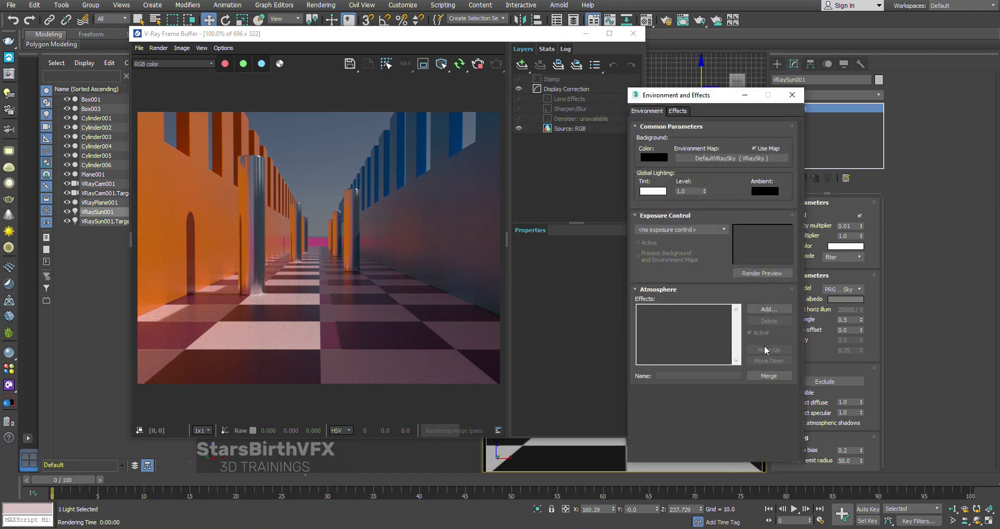
{"action": "left_click", "coordinate": [768, 309]}
{"action": "double_click", "coordinate": [679, 165]}
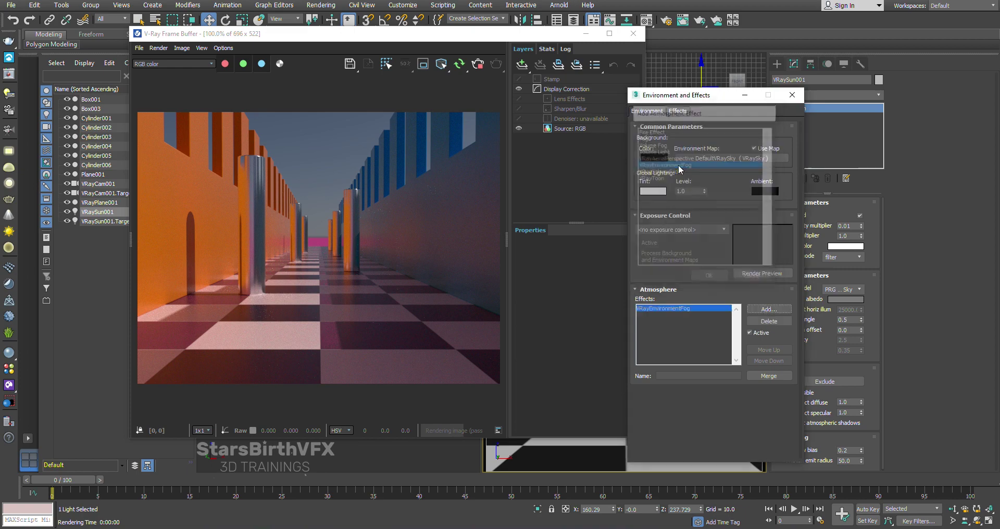
Test a fog height of 500, then set it back to 100.
{"action": "scroll", "coordinate": [719, 244], "scroll_direction": "down", "scroll_amount": 3}
{"action": "scroll", "coordinate": [719, 244], "scroll_direction": "down", "scroll_amount": 2}
{"action": "scroll", "coordinate": [718, 244], "scroll_direction": "up", "scroll_amount": 2}
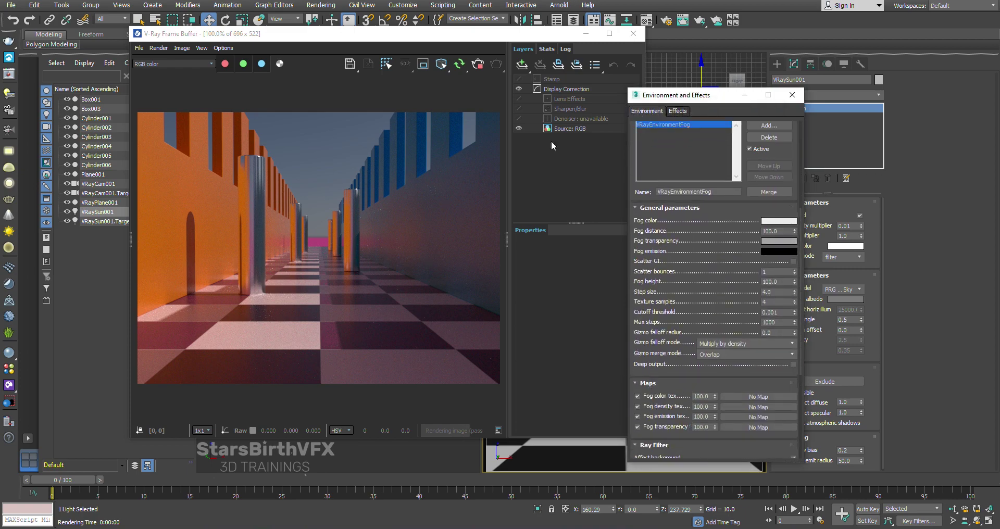
{"action": "left_click", "coordinate": [740, 297]}
{"action": "scroll", "coordinate": [734, 298], "scroll_direction": "up", "scroll_amount": 1}
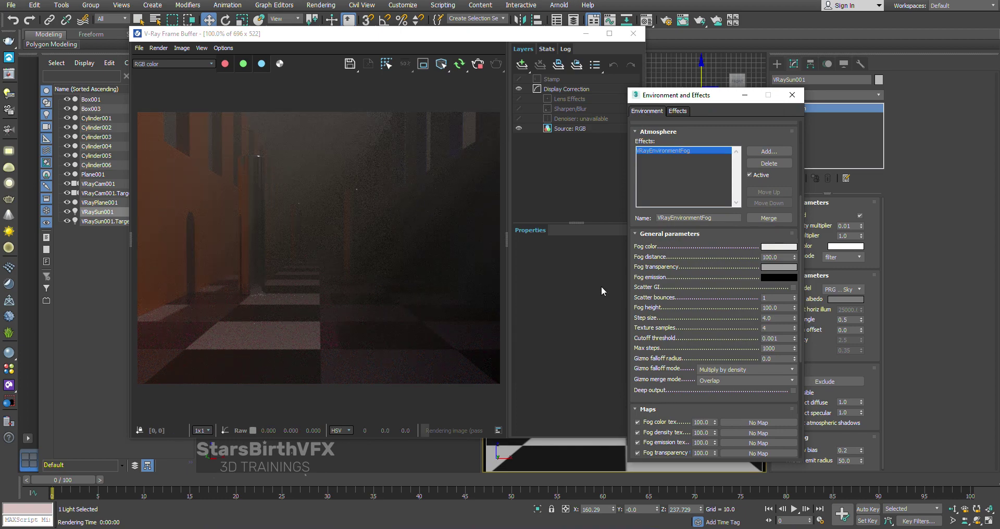
{"action": "scroll", "coordinate": [775, 316], "scroll_direction": "down", "scroll_amount": 1}
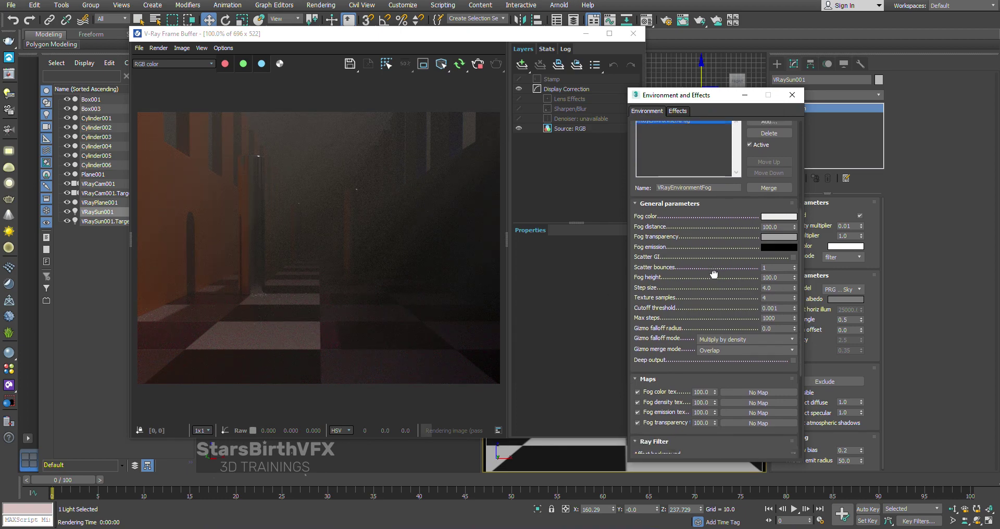
{"action": "right_click", "coordinate": [440, 467]}
{"action": "mouse_move", "coordinate": [453, 42]}
{"action": "left_mouse_down"}
{"action": "mouse_move", "coordinate": [775, 54]}
{"action": "mouse_move", "coordinate": [338, 37]}
{"action": "left_mouse_up"}
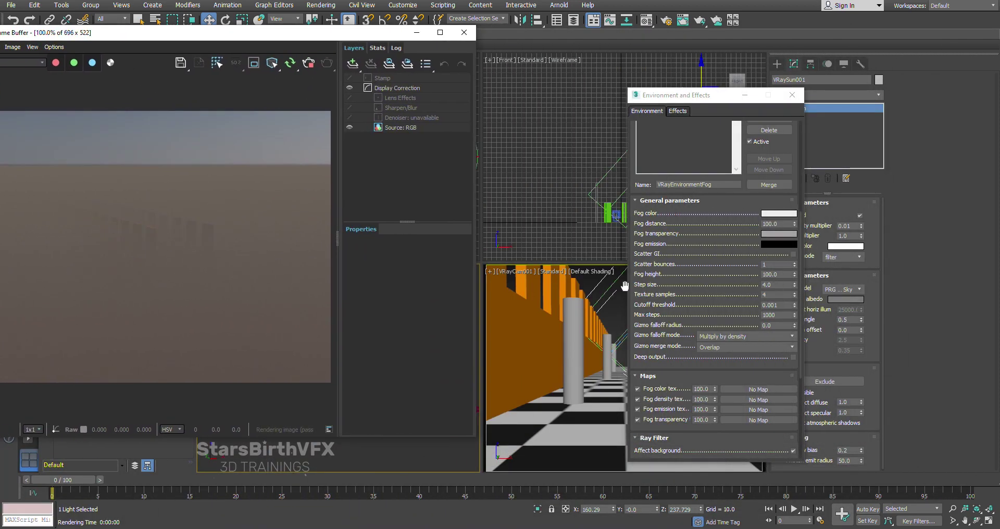
{"action": "left_click_drag", "start_coordinate": [327, 42], "coordinate": [208, 43]}
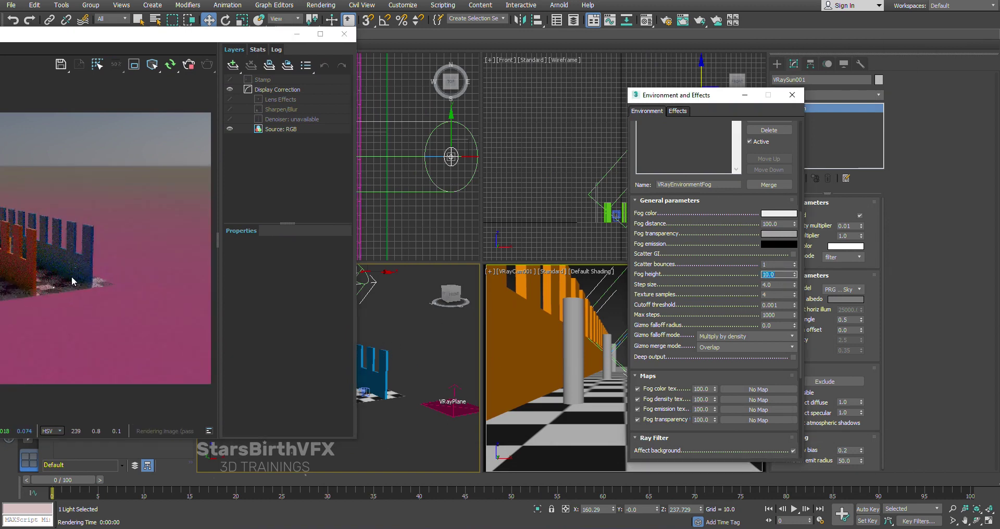
{"action": "type", "text": "500"}
{"action": "key", "text": "Return"}
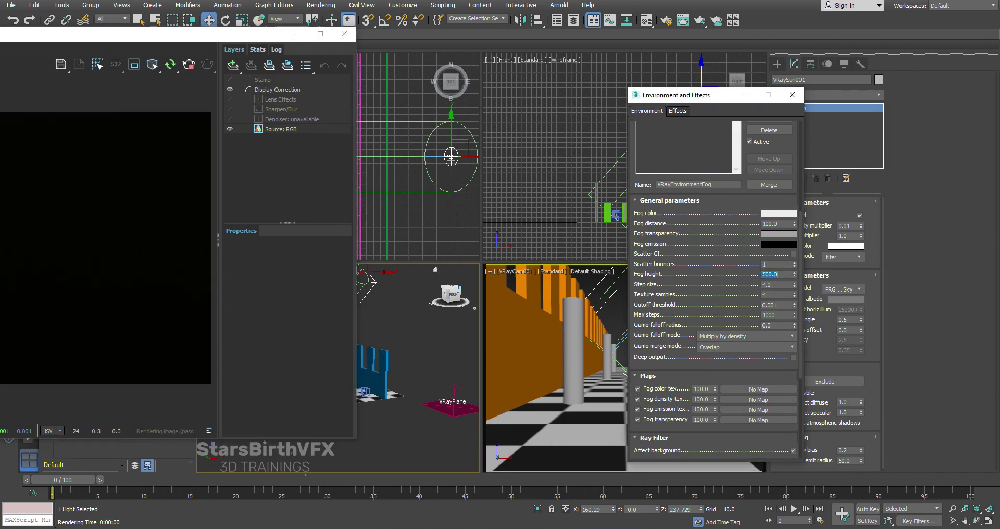
{"action": "type", "text": "100"}
{"action": "key", "text": "Return"}
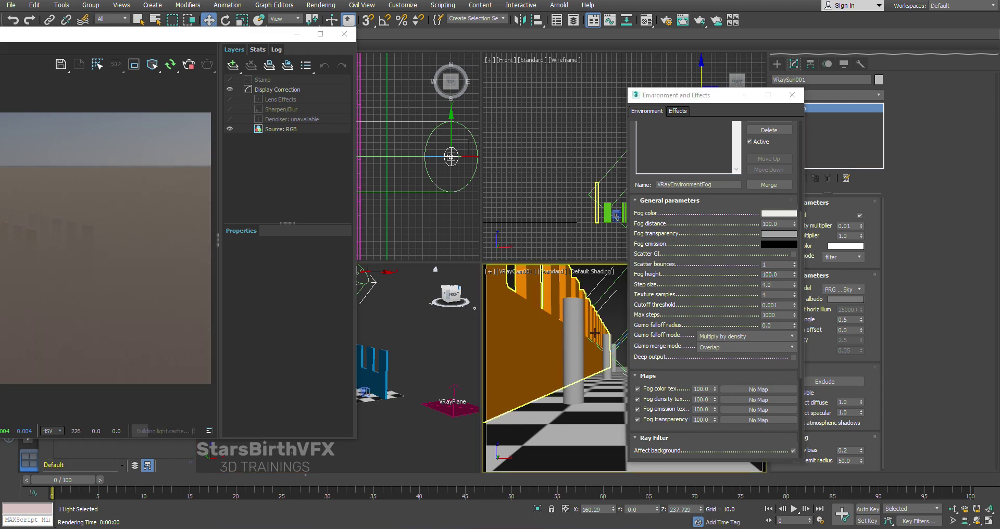
{"action": "mouse_move", "coordinate": [225, 35]}
{"action": "left_mouse_down"}
{"action": "mouse_move", "coordinate": [503, 46]}
{"action": "mouse_move", "coordinate": [385, 50]}
{"action": "mouse_move", "coordinate": [420, 51]}
{"action": "left_mouse_up"}
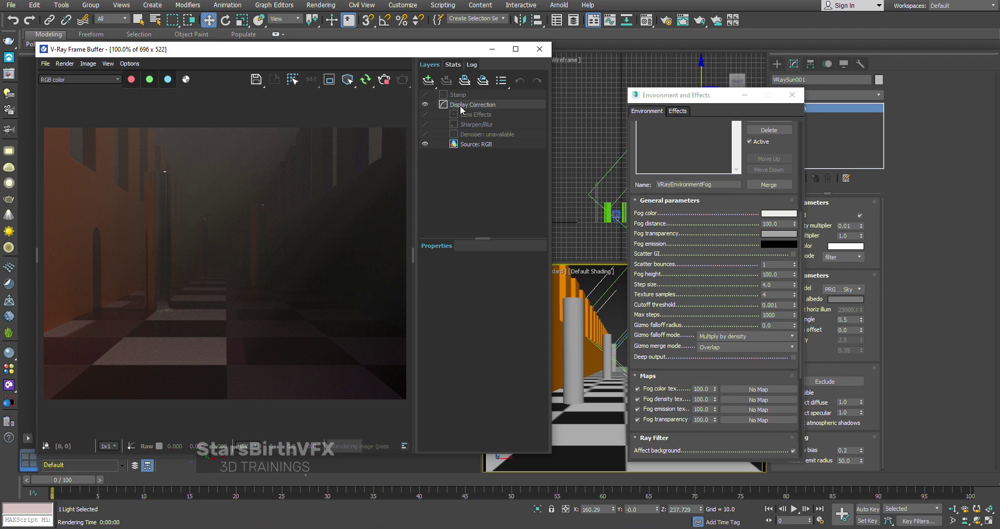
Try a pink fog transparency colour, discard it, and restart the interactive render.
{"action": "scroll", "coordinate": [713, 261], "scroll_direction": "up", "scroll_amount": 3}
{"action": "scroll", "coordinate": [714, 260], "scroll_direction": "up", "scroll_amount": 3}
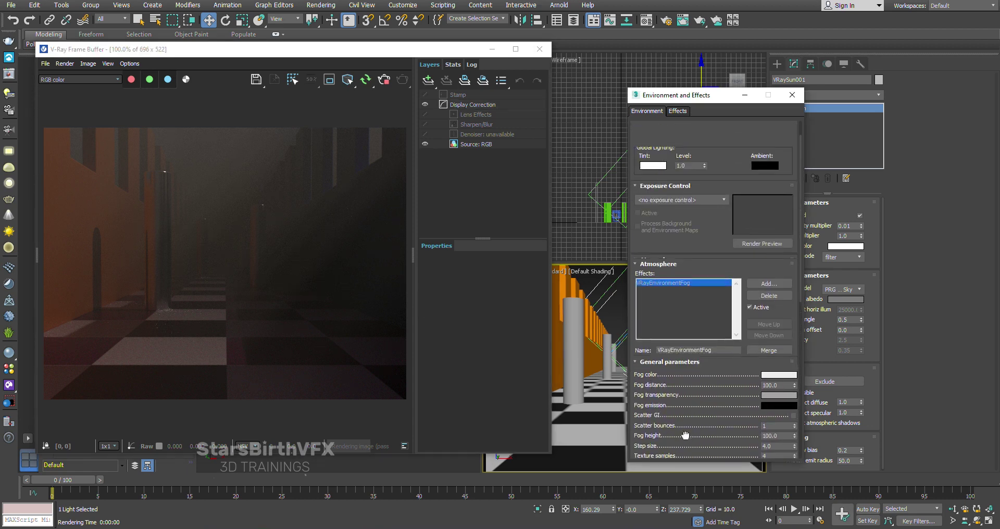
{"action": "scroll", "coordinate": [713, 260], "scroll_direction": "up", "scroll_amount": 3}
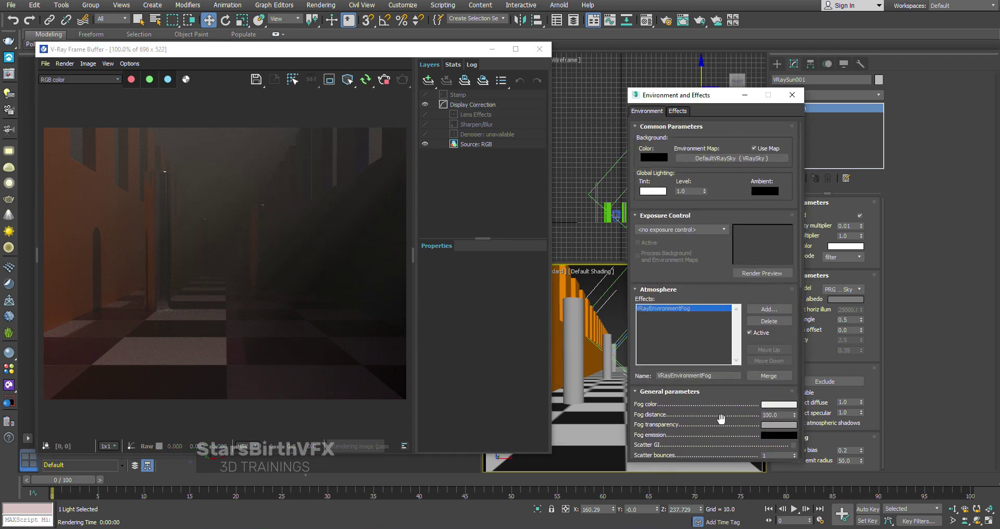
{"action": "scroll", "coordinate": [720, 419], "scroll_direction": "down", "scroll_amount": 2}
{"action": "left_click", "coordinate": [779, 353]}
{"action": "left_click", "coordinate": [286, 57]}
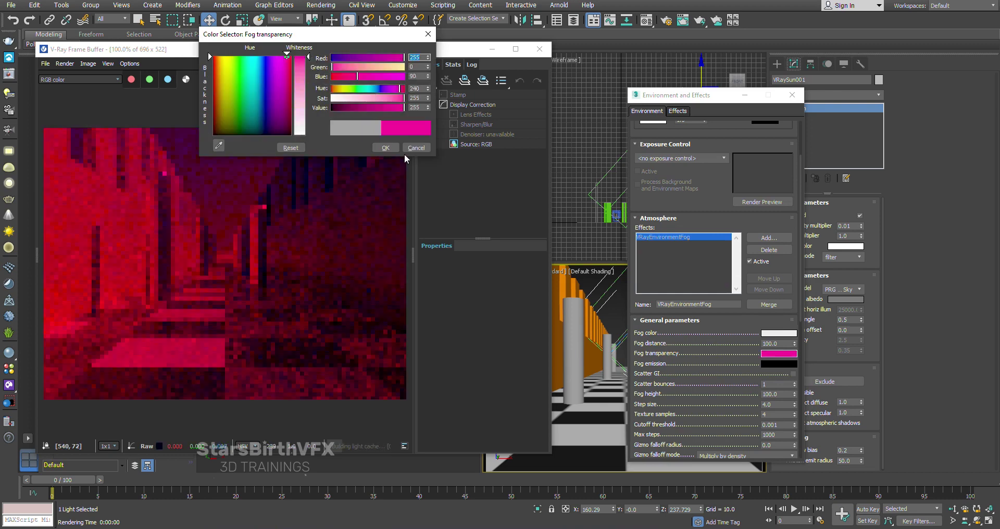
{"action": "left_click", "coordinate": [414, 148]}
{"action": "left_click", "coordinate": [366, 82]}
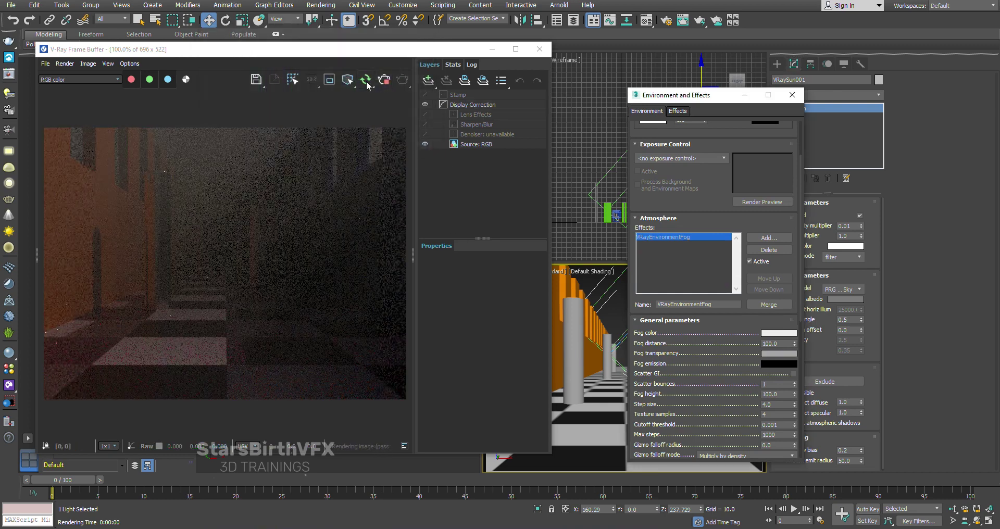
Add an Exposure correction layer in the VFB with Contrast 0.286.
{"action": "left_click", "coordinate": [428, 81]}
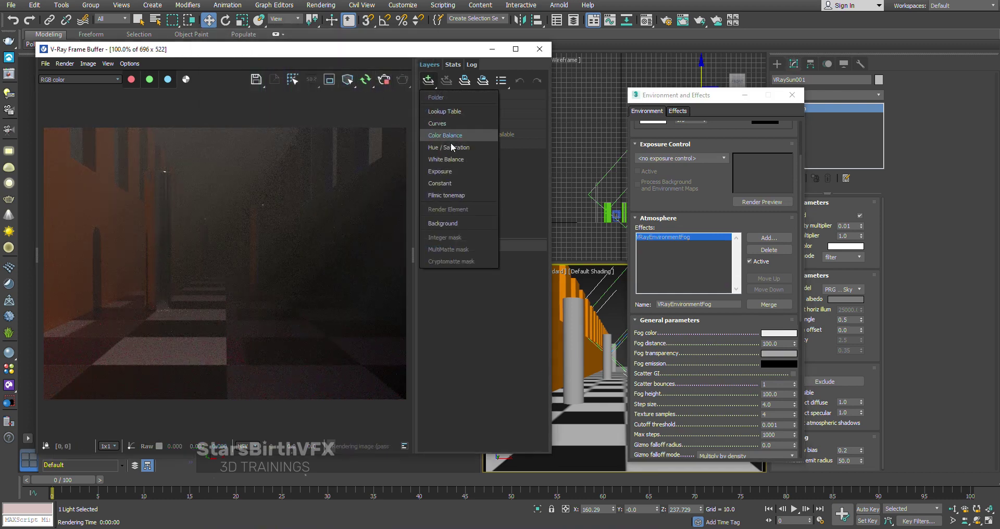
{"action": "left_click", "coordinate": [452, 167]}
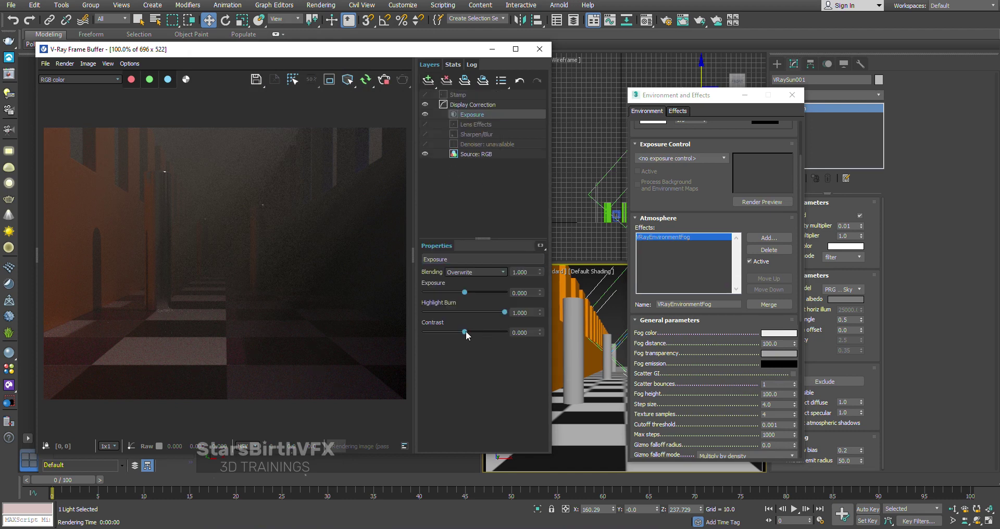
{"action": "left_click_drag", "start_coordinate": [465, 331], "coordinate": [476, 332]}
{"action": "left_click", "coordinate": [425, 115]}
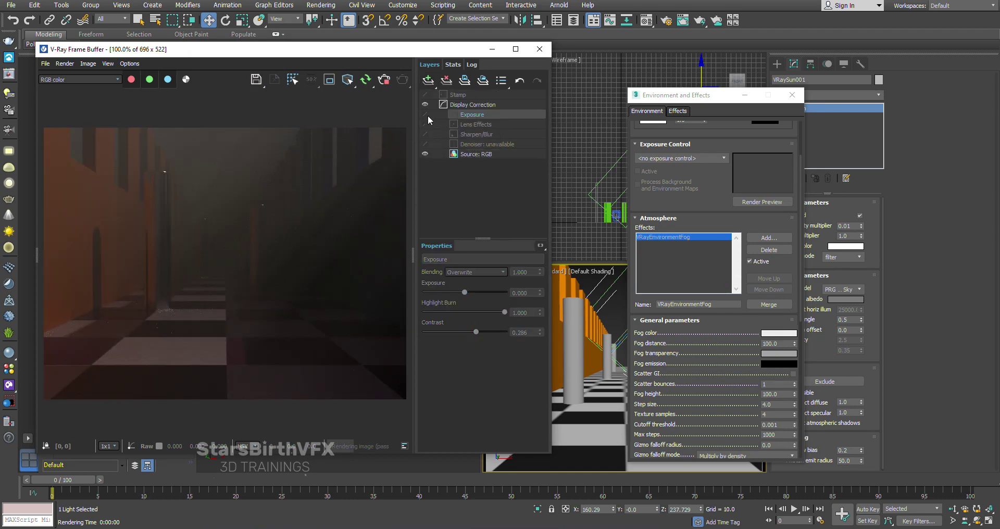
{"action": "scroll", "coordinate": [770, 315], "scroll_direction": "down", "scroll_amount": 3}
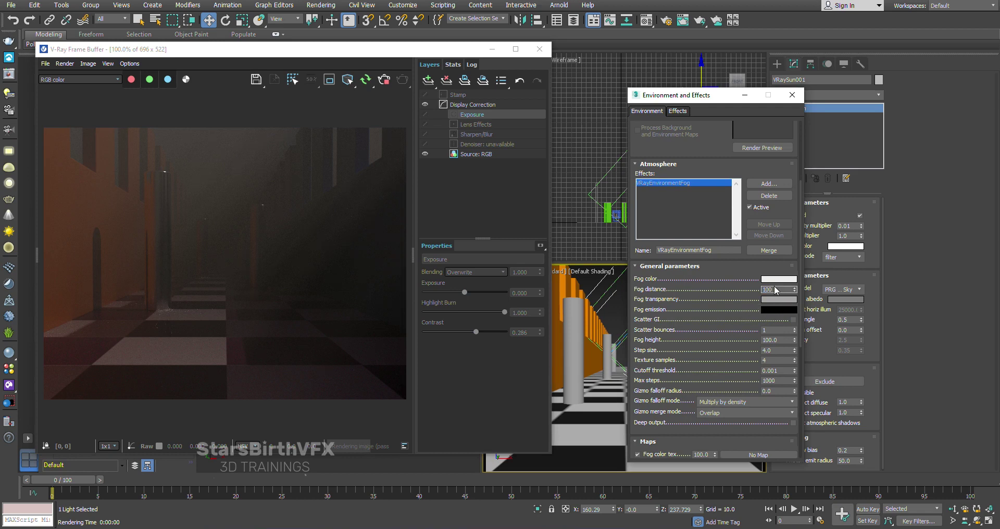
{"action": "type", "text": "150"}
Try fog distances of 150 and 50 and a sun intensity multiplier of 0.1.
{"action": "key", "text": "Return"}
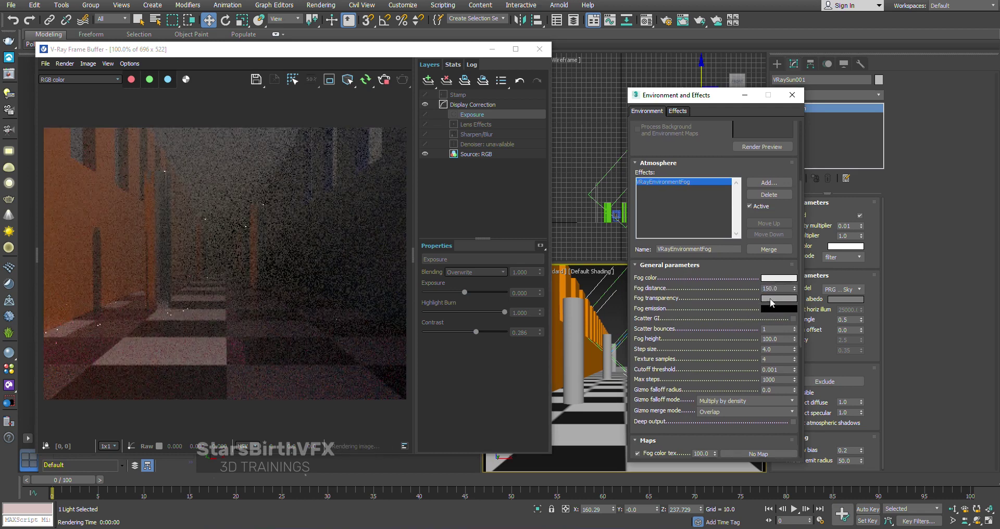
{"action": "type", "text": "0"}
{"action": "key", "text": "Return"}
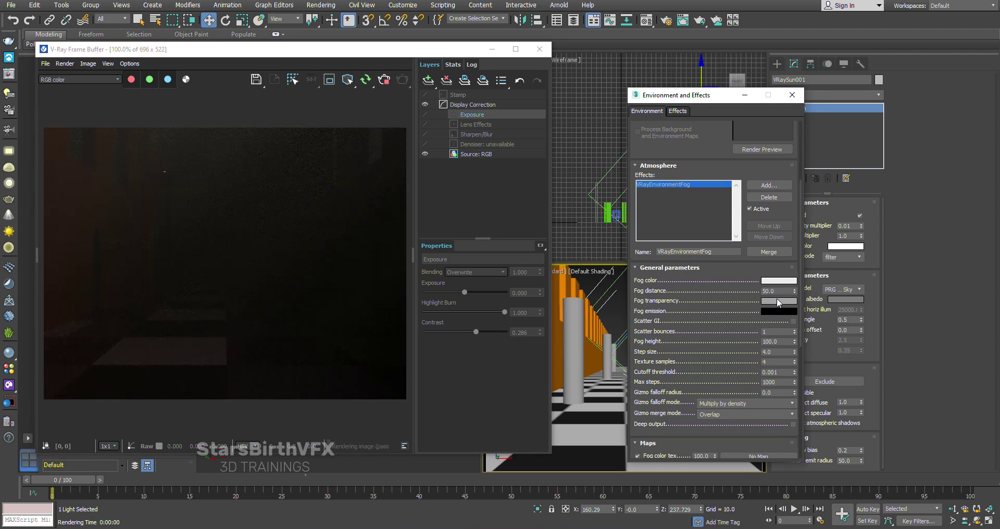
{"action": "left_click_drag", "start_coordinate": [718, 97], "coordinate": [658, 99]}
{"action": "double_click", "coordinate": [847, 226]}
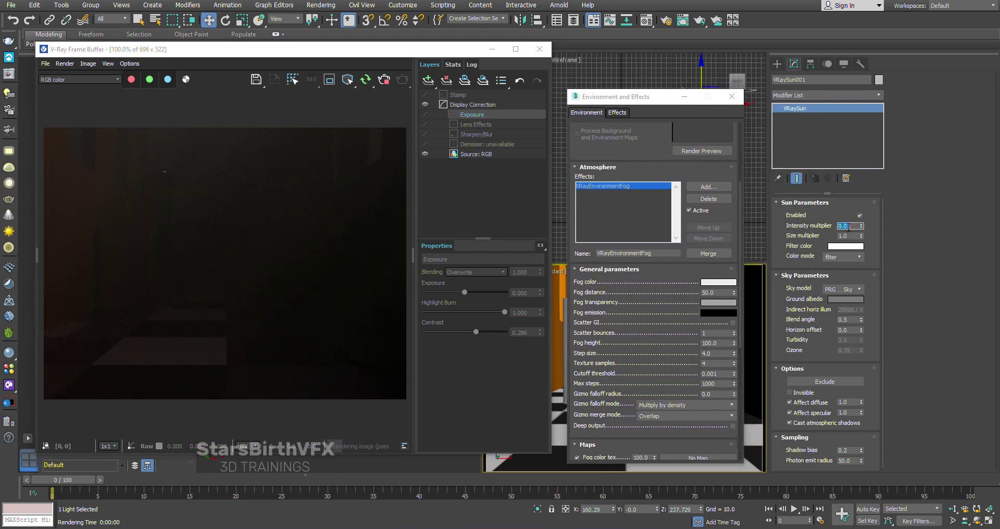
{"action": "type", "text": "10.1"}
{"action": "key", "text": "Return"}
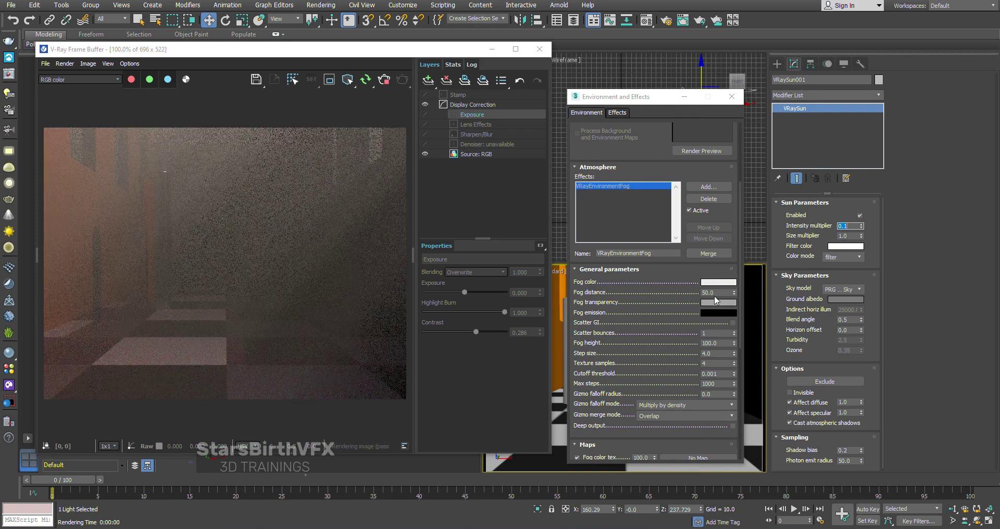
Settle on fog distance 100 and sun intensity multiplier 0.02.
{"action": "left_click", "coordinate": [688, 323]}
{"action": "type", "text": "50"}
{"action": "key", "text": "Return"}
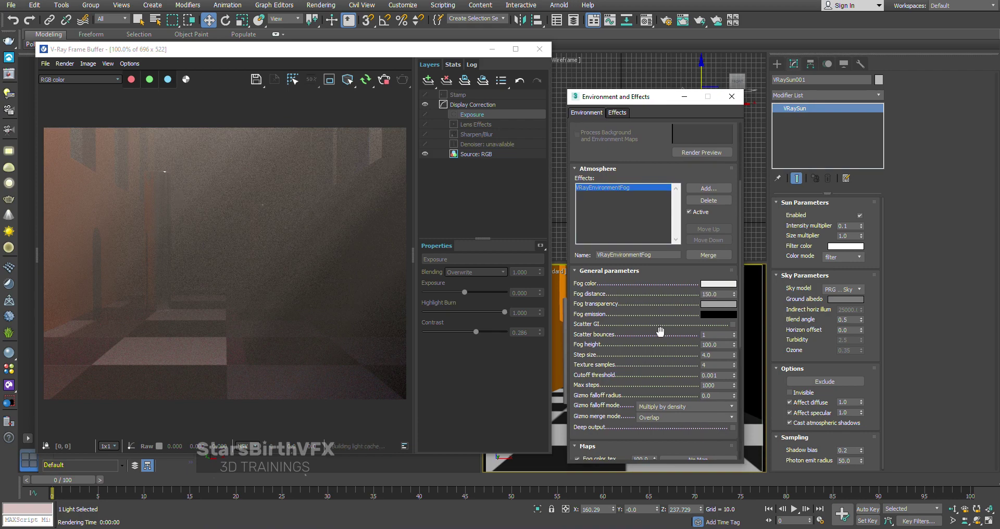
{"action": "type", "text": "0.01"}
{"action": "left_click", "coordinate": [636, 381]}
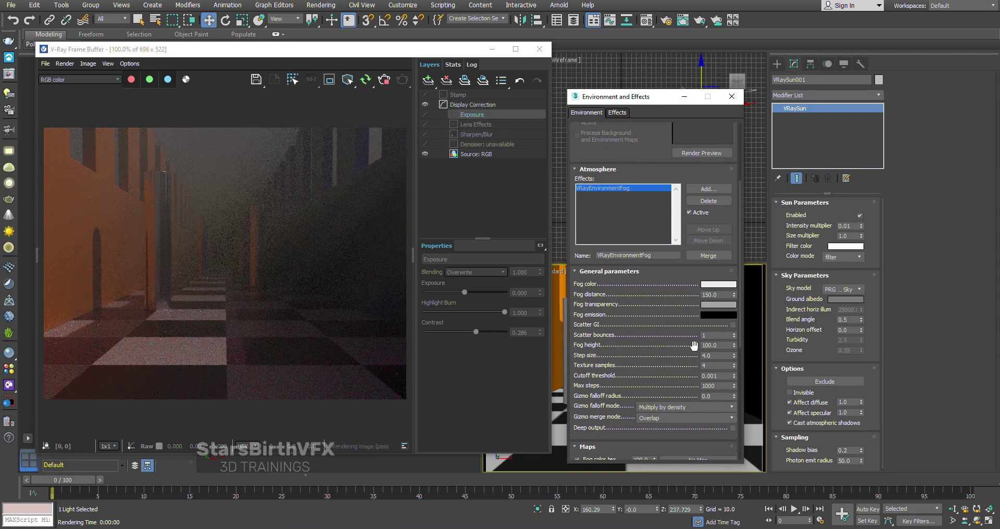
{"action": "type", "text": "100"}
{"action": "key", "text": "Return"}
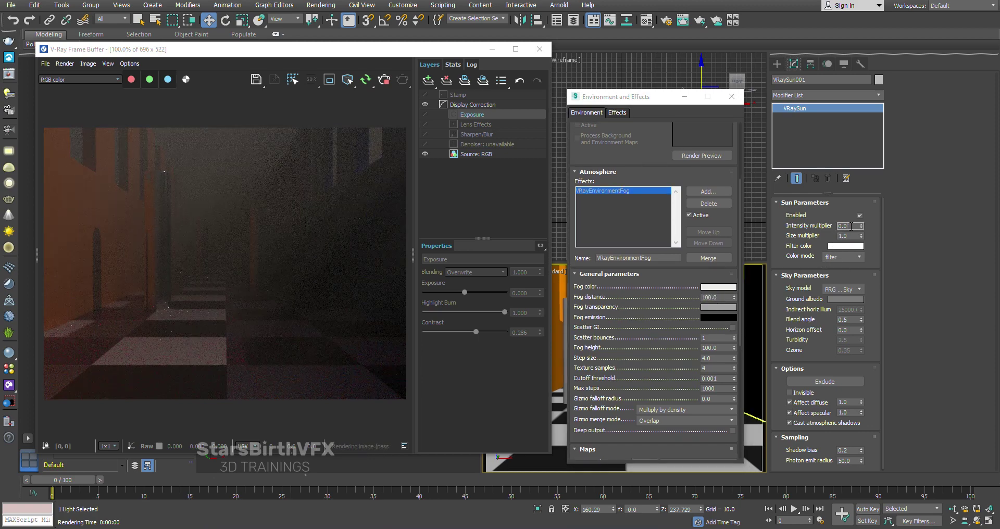
{"action": "type", "text": "2"}
{"action": "key", "text": "Return"}
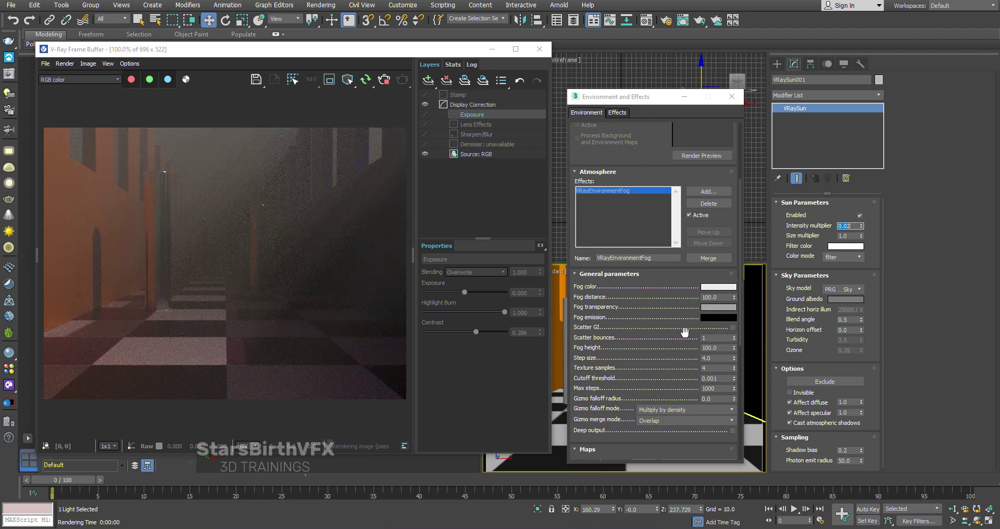
{"action": "left_click_drag", "start_coordinate": [665, 319], "coordinate": [666, 464]}
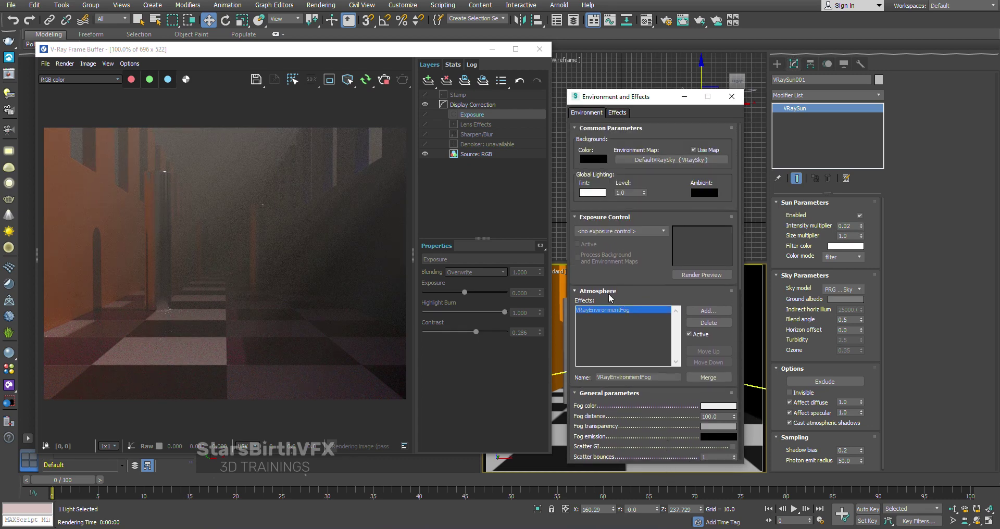
Try white and black fog transparency colours, then close the picker keeping the original grey.
{"action": "left_click", "coordinate": [717, 426]}
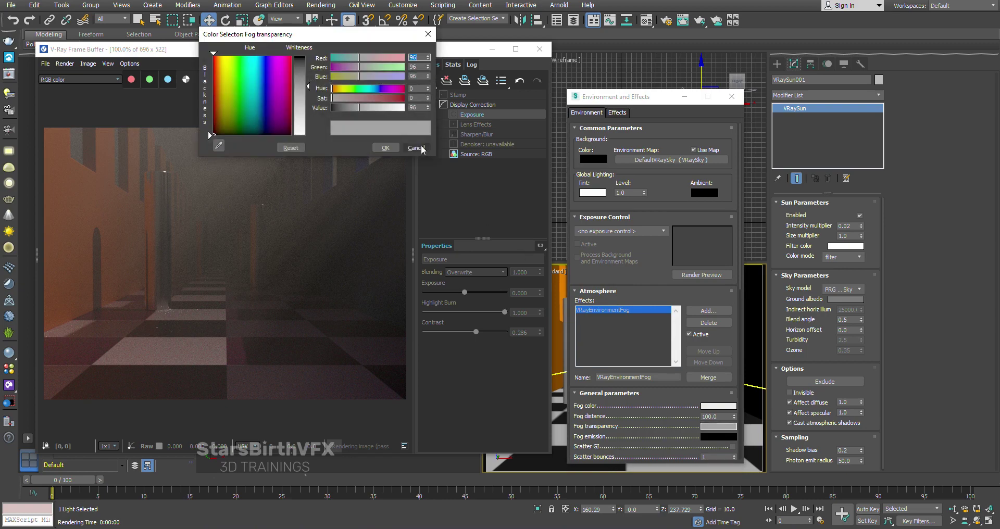
{"action": "mouse_move", "coordinate": [307, 86]}
{"action": "left_mouse_down"}
{"action": "mouse_move", "coordinate": [312, 135]}
{"action": "mouse_move", "coordinate": [311, 95]}
{"action": "left_mouse_up"}
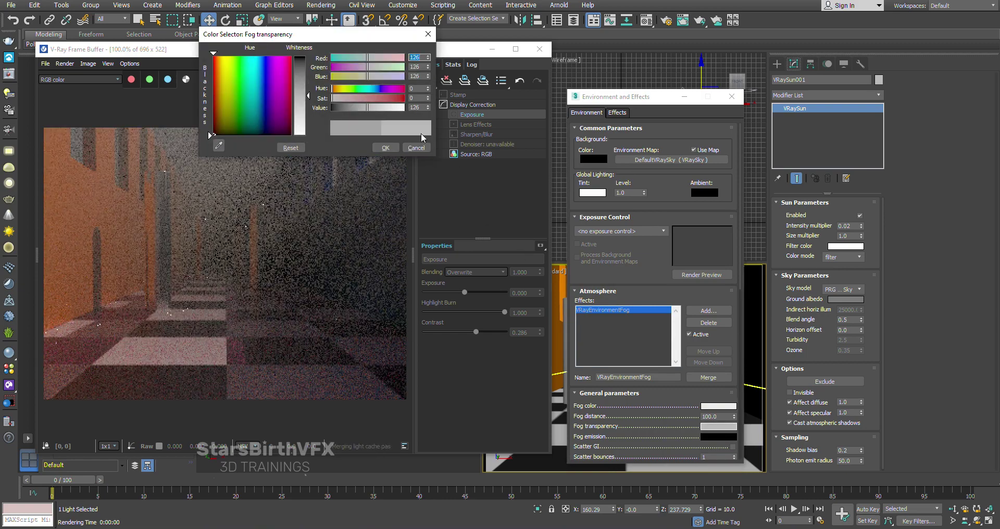
{"action": "left_click", "coordinate": [420, 107]}
{"action": "mouse_move", "coordinate": [308, 96]}
{"action": "left_mouse_down"}
{"action": "mouse_move", "coordinate": [311, 133]}
{"action": "mouse_move", "coordinate": [308, 59]}
{"action": "left_mouse_up"}
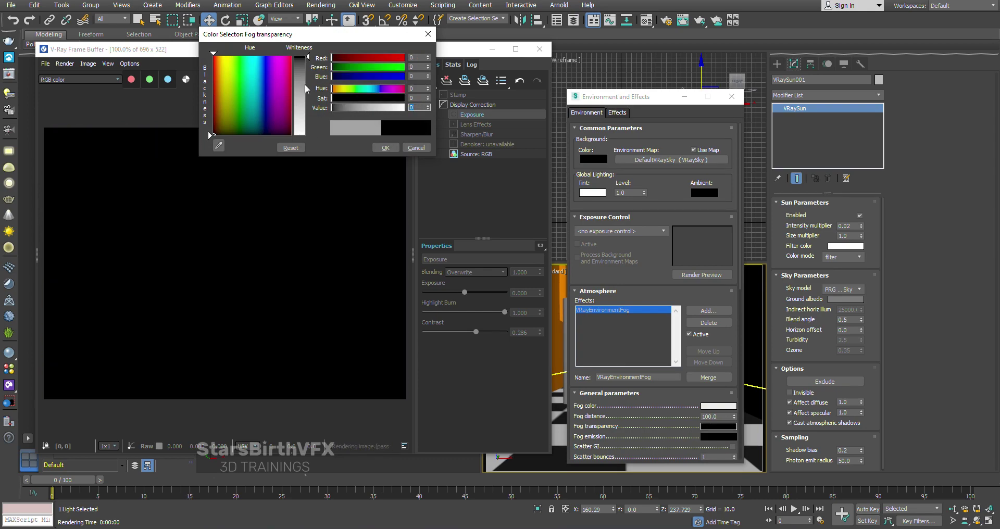
{"action": "left_click", "coordinate": [260, 85]}
{"action": "type", "text": "62"}
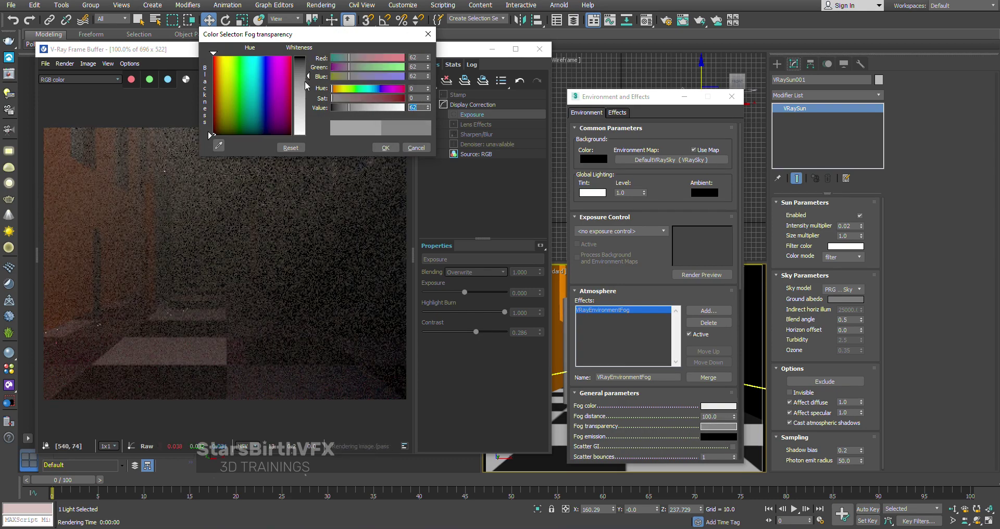
{"action": "left_click_drag", "start_coordinate": [308, 57], "coordinate": [307, 76]}
{"action": "left_click_drag", "start_coordinate": [209, 85], "coordinate": [209, 135]}
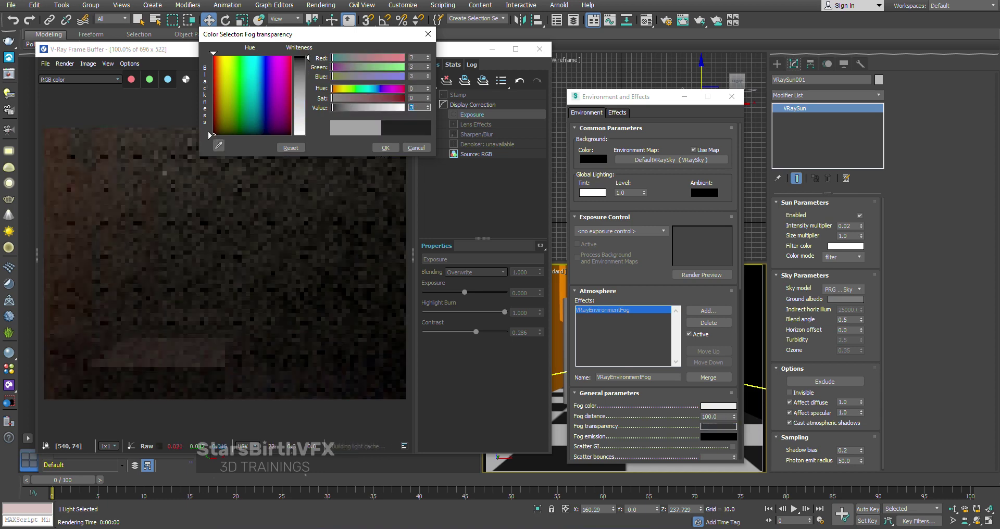
{"action": "type", "text": "0"}
{"action": "left_click", "coordinate": [307, 59]}
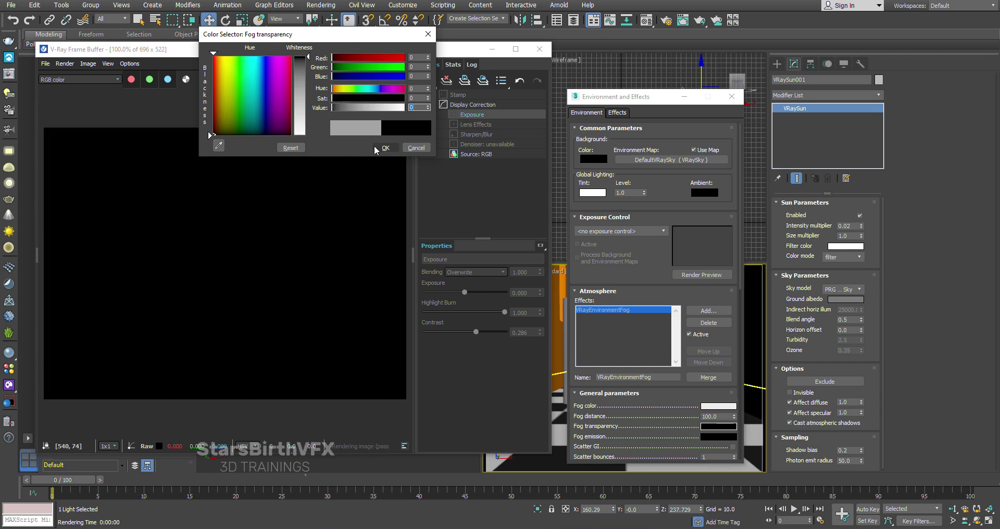
{"action": "left_click", "coordinate": [420, 149]}
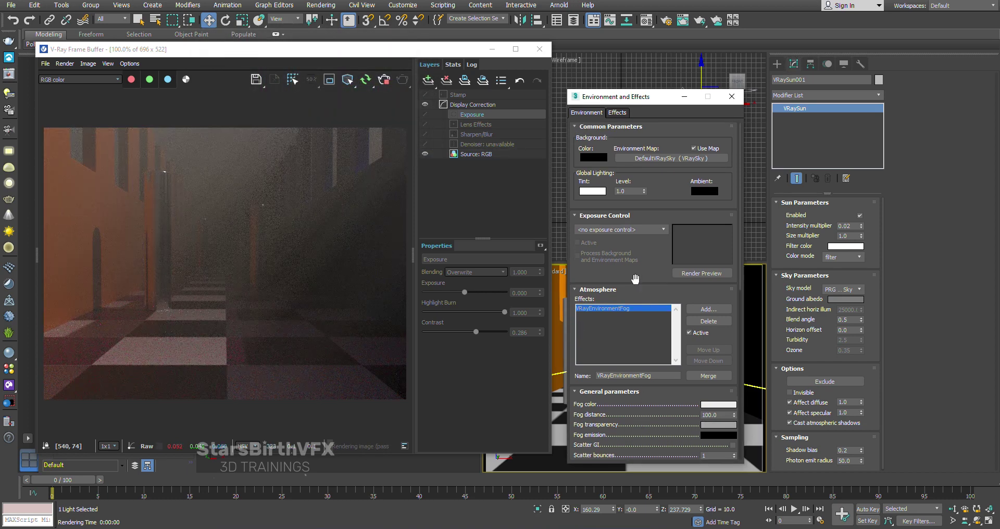
Switch Exposure Control to VRay Exposure Control and try f-numbers 1.0 and 8.
{"action": "left_click_drag", "start_coordinate": [472, 51], "coordinate": [402, 48]}
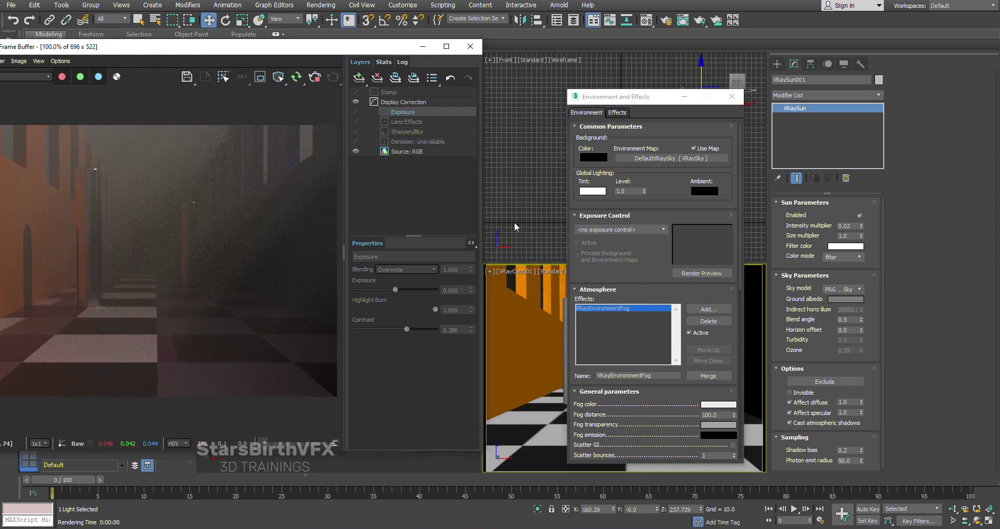
{"action": "left_click", "coordinate": [620, 230]}
{"action": "left_click", "coordinate": [603, 280]}
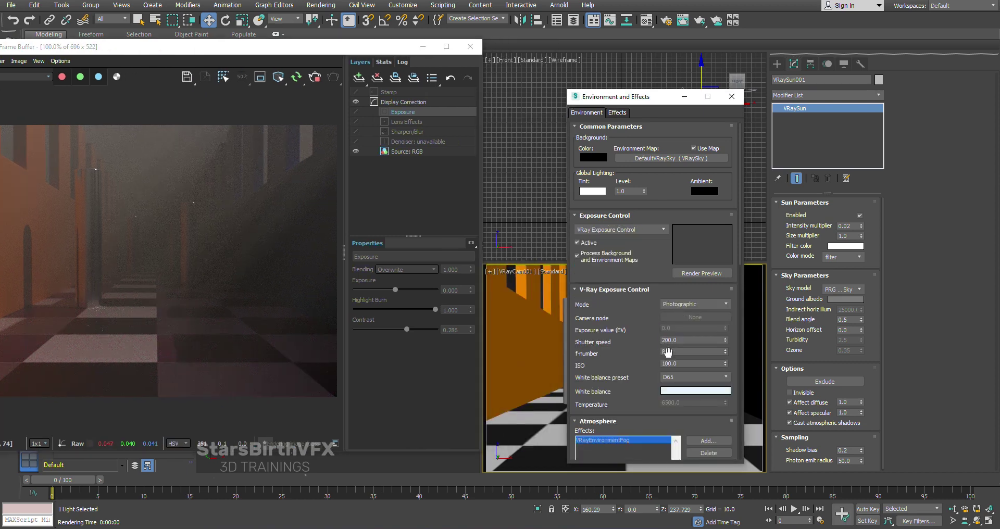
{"action": "key", "text": "Return"}
{"action": "type", "text": "8"}
{"action": "key", "text": "Return"}
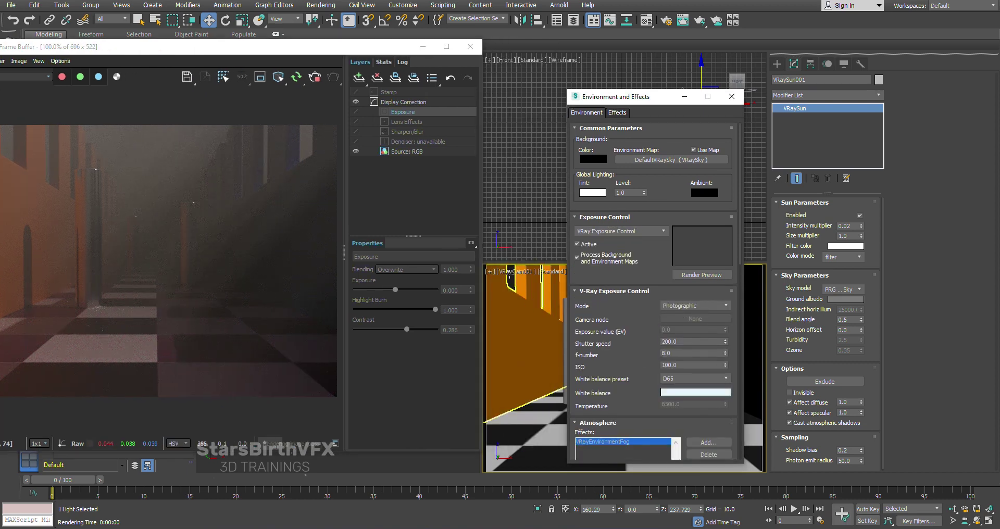
Try taking exposure from VRayCam001 with physical exposure enabled on the camera.
{"action": "left_click", "coordinate": [510, 277]}
{"action": "left_click", "coordinate": [536, 463]}
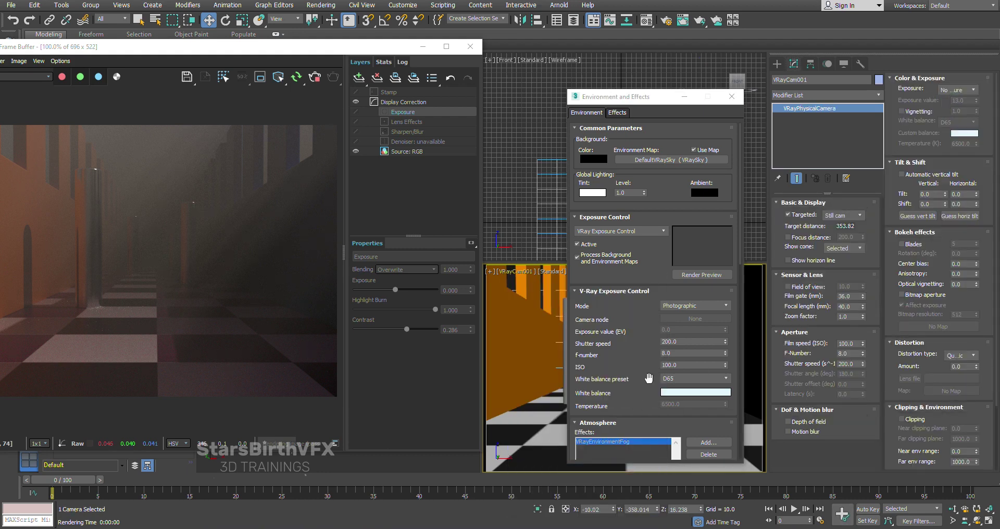
{"action": "left_click", "coordinate": [679, 307]}
{"action": "left_click", "coordinate": [679, 315]}
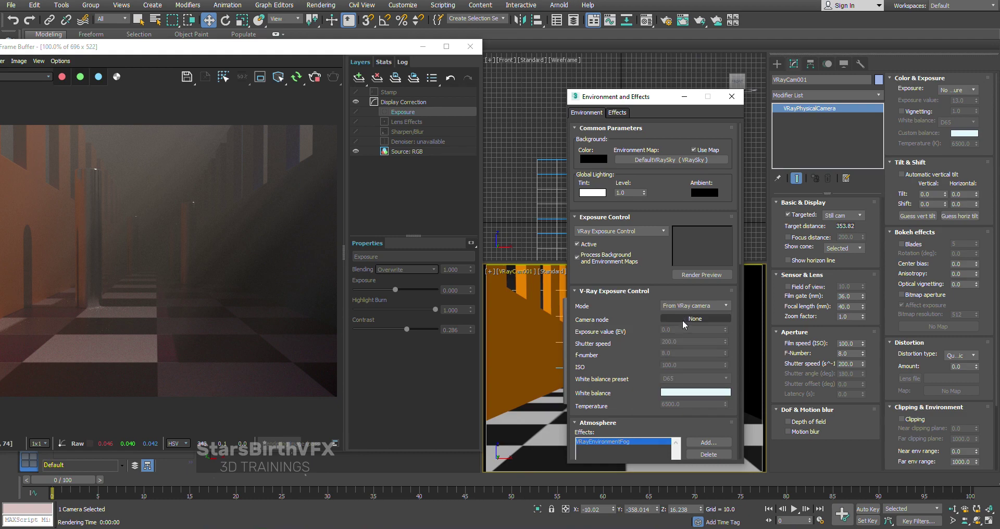
{"action": "left_click_drag", "start_coordinate": [625, 96], "coordinate": [754, 101]}
{"action": "left_click", "coordinate": [616, 214]}
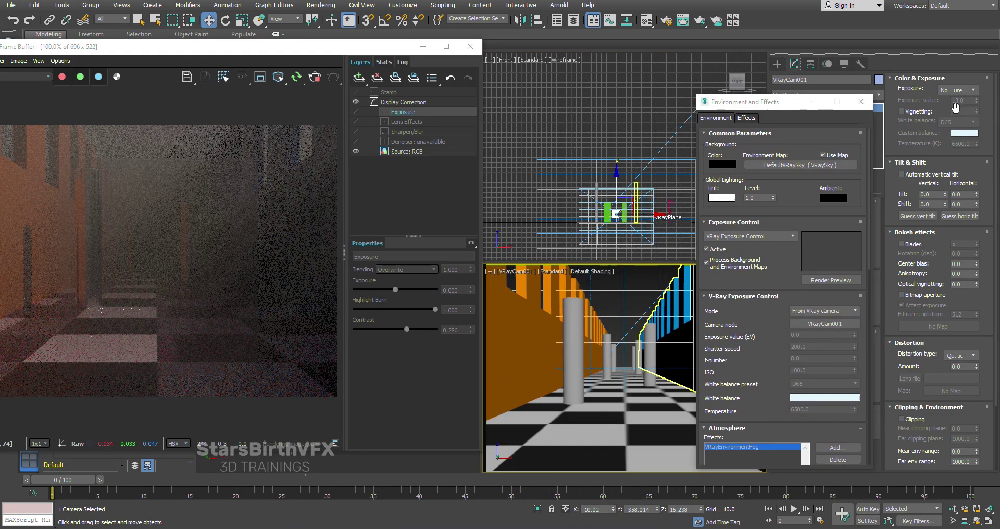
{"action": "left_click", "coordinate": [962, 107]}
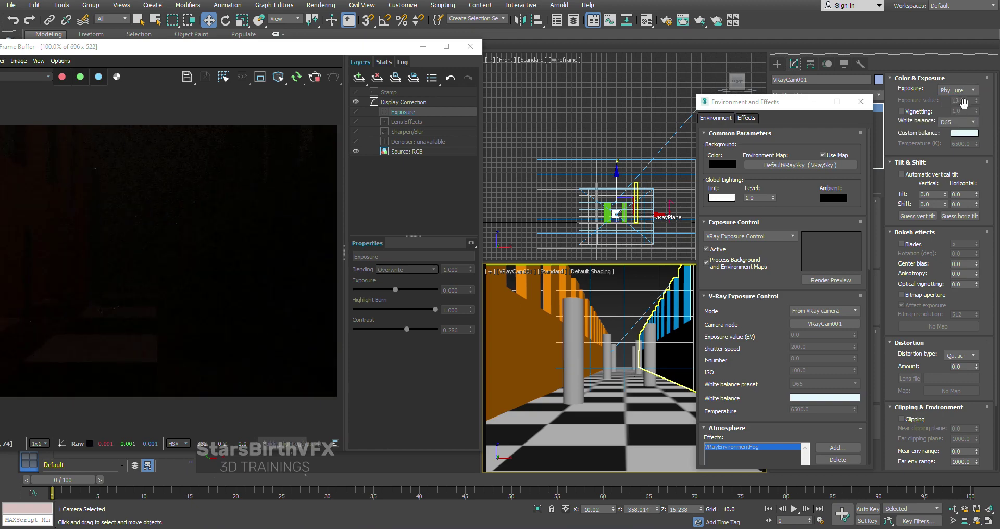
{"action": "left_click", "coordinate": [653, 148]}
{"action": "key", "text": "z"}
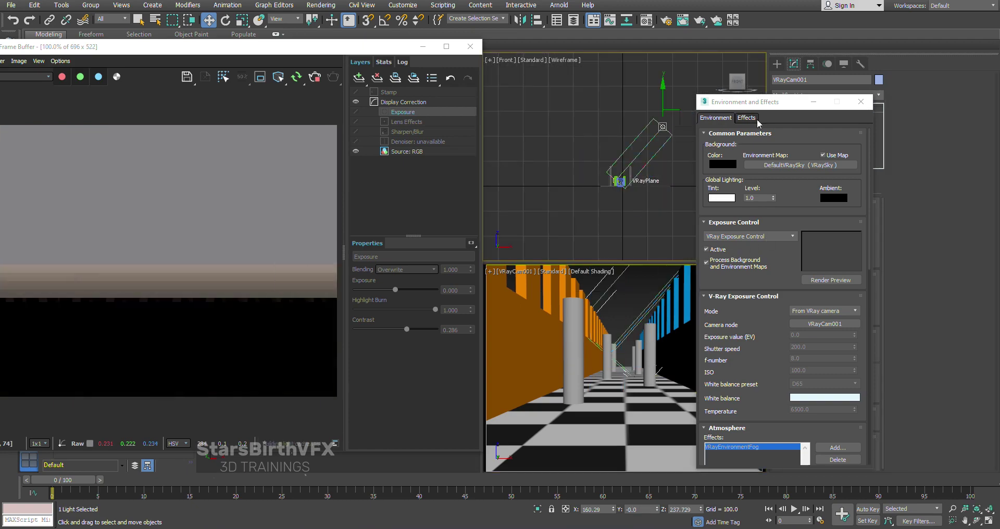
{"action": "left_click_drag", "start_coordinate": [755, 102], "coordinate": [554, 102]}
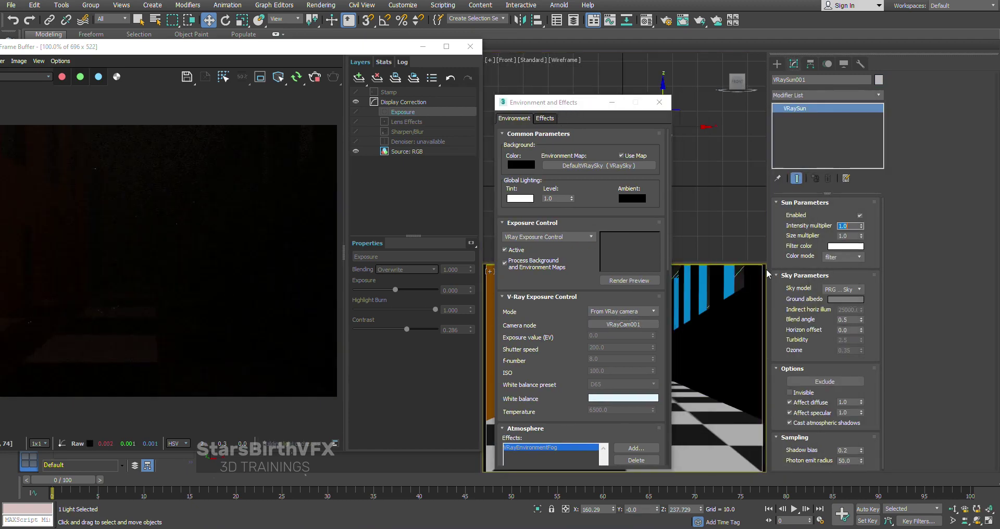
Set the V-Ray exposure mode to Photographic.
{"action": "left_click", "coordinate": [610, 314]}
{"action": "left_click", "coordinate": [610, 334]}
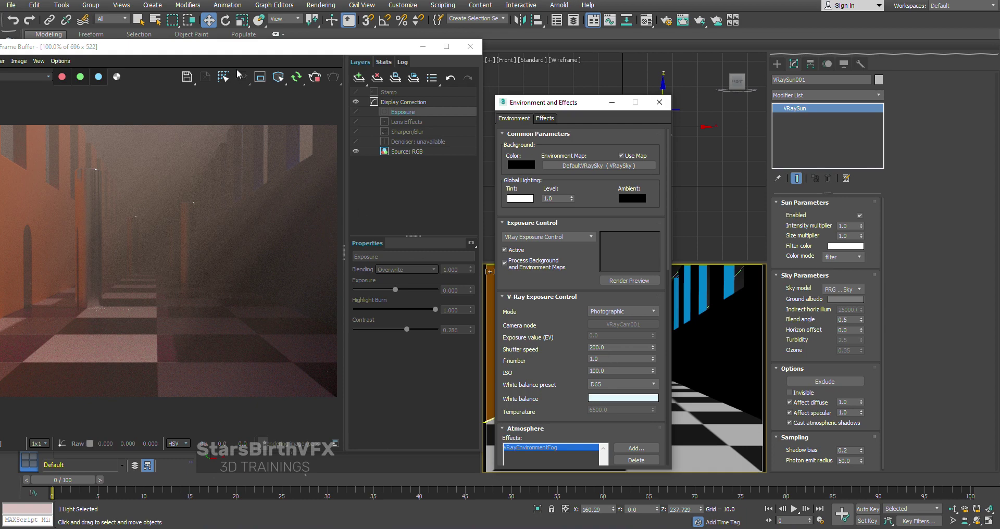
{"action": "left_click", "coordinate": [301, 310]}
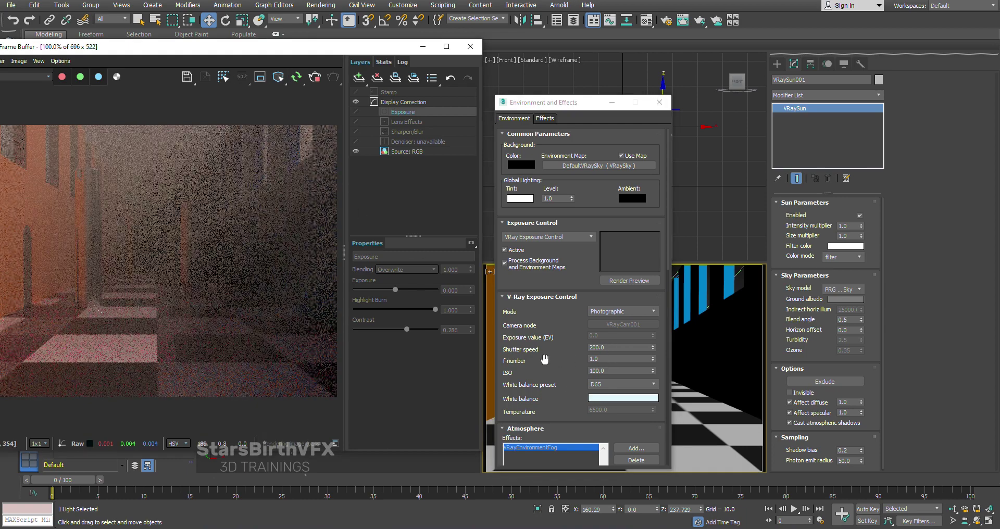
{"action": "left_click", "coordinate": [612, 309]}
{"action": "left_click", "coordinate": [612, 311]}
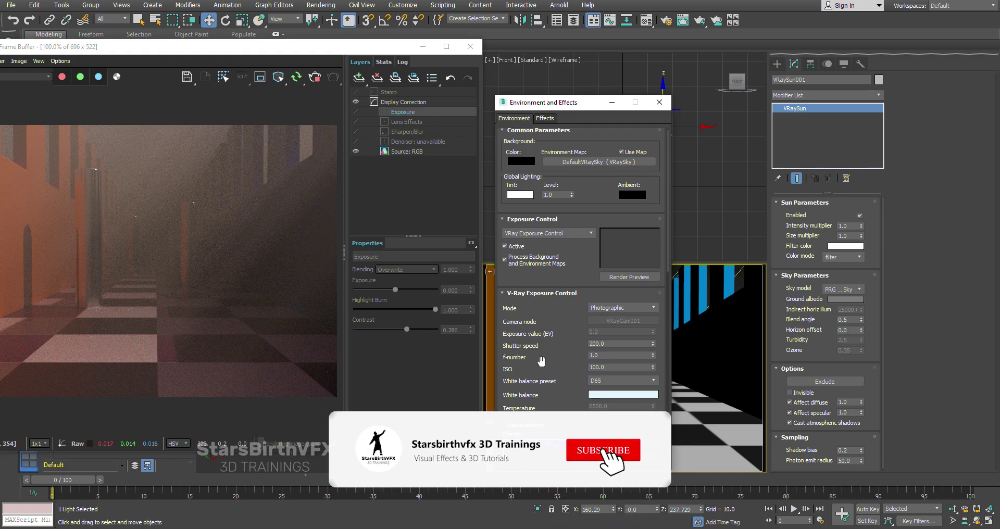
Try lowering the fog transparency colour to 33, then cancel the change.
{"action": "scroll", "coordinate": [546, 338], "scroll_direction": "down", "scroll_amount": 3}
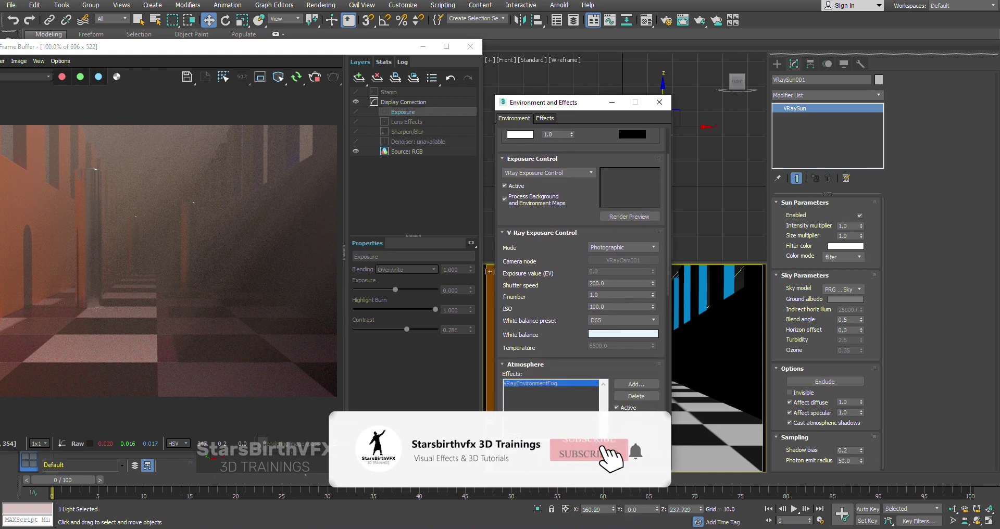
{"action": "scroll", "coordinate": [563, 302], "scroll_direction": "down", "scroll_amount": 2}
{"action": "left_click", "coordinate": [646, 411]}
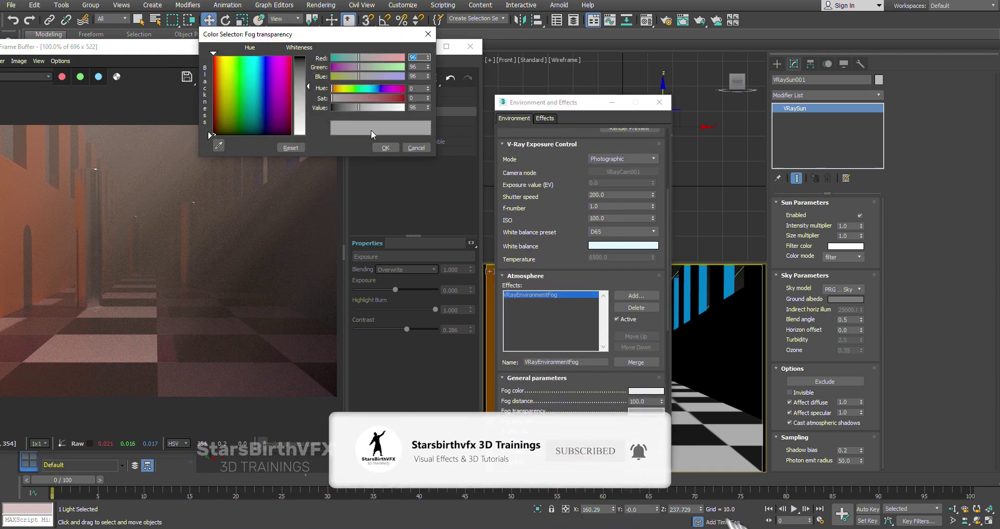
{"action": "left_click", "coordinate": [339, 106]}
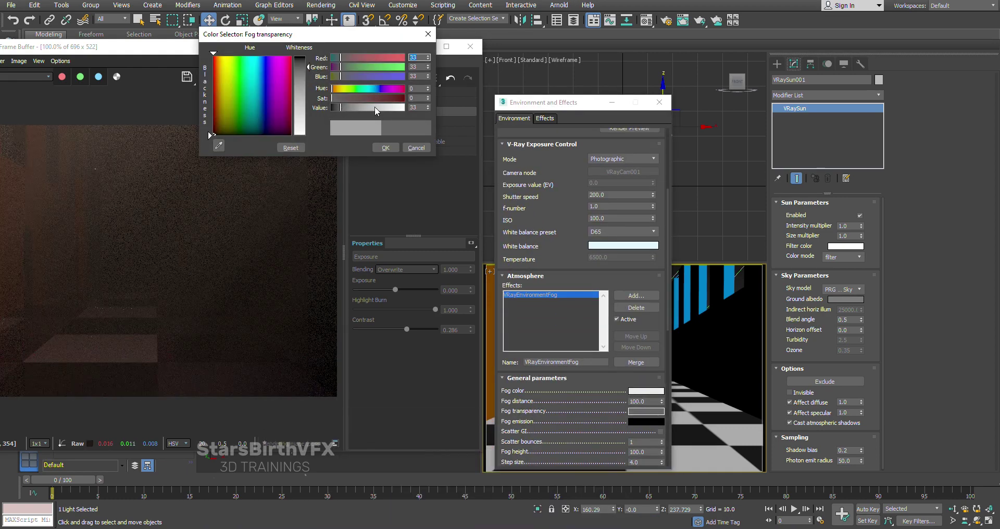
{"action": "left_click", "coordinate": [415, 149]}
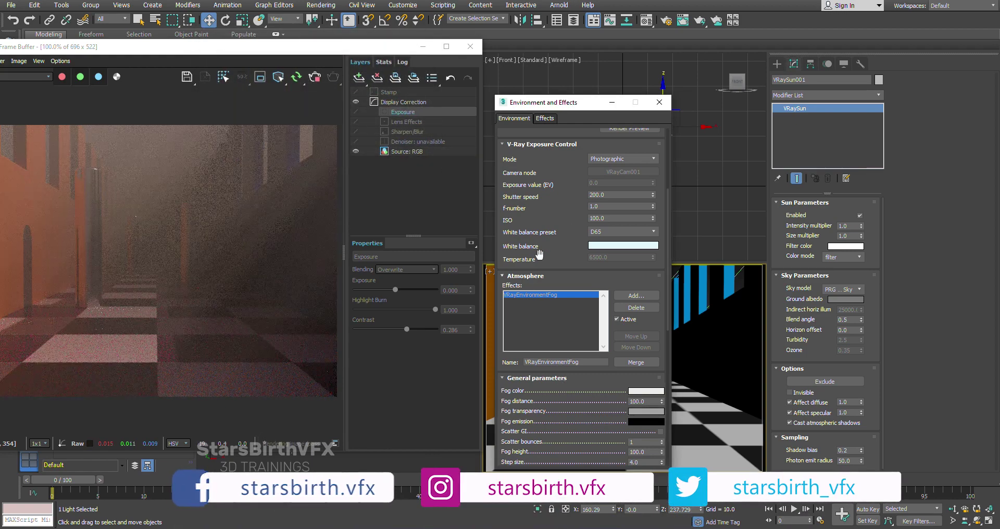
Close Environment and Effects and select VRayCam001 from the camera viewport label menu.
{"action": "scroll", "coordinate": [561, 381], "scroll_direction": "up", "scroll_amount": 3}
{"action": "scroll", "coordinate": [560, 381], "scroll_direction": "up", "scroll_amount": 3}
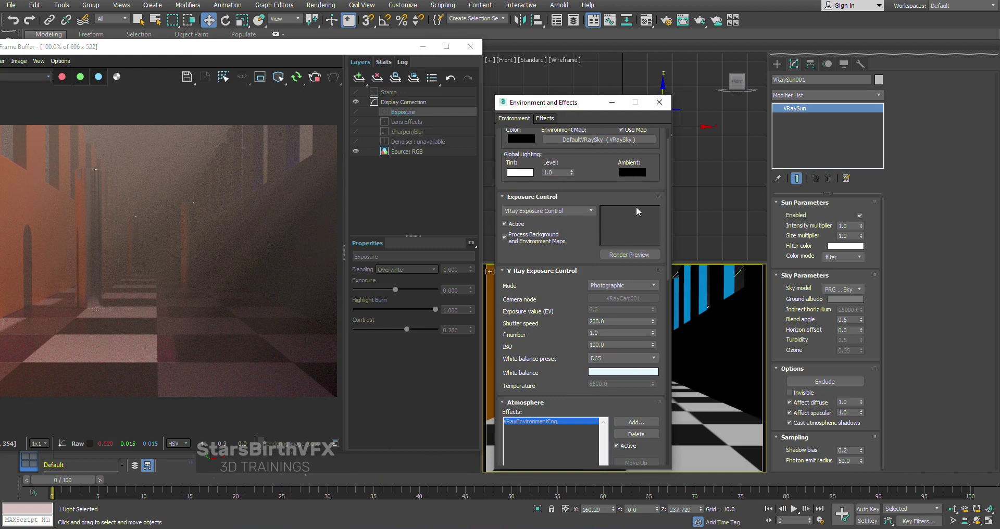
{"action": "left_click", "coordinate": [659, 102]}
{"action": "left_click", "coordinate": [510, 272]}
{"action": "left_click", "coordinate": [536, 479]}
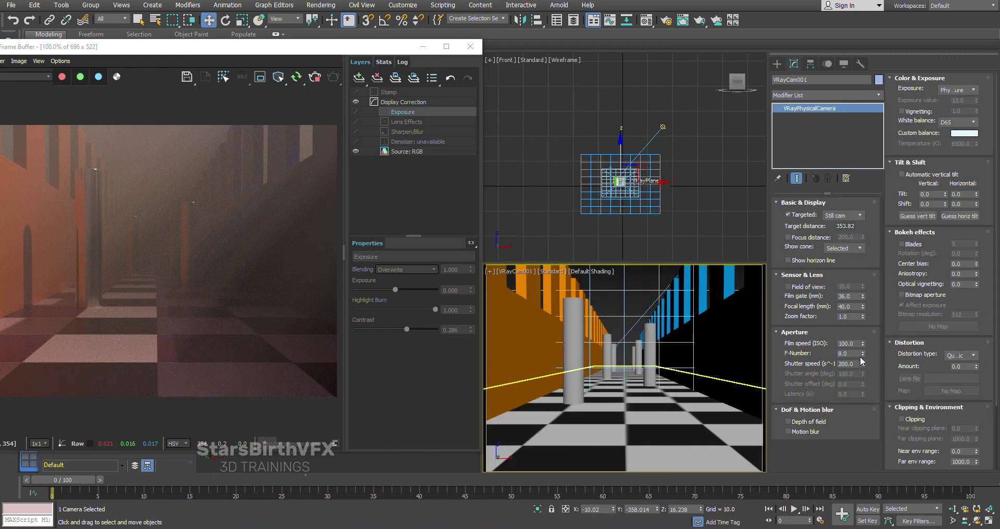
Try camera F-Number 3 and enable VFB exposure correction at -1.623 with highlight burn 0.
{"action": "mouse_move", "coordinate": [862, 355]}
{"action": "left_mouse_down"}
{"action": "mouse_move", "coordinate": [867, 371]}
{"action": "mouse_move", "coordinate": [866, 332]}
{"action": "left_mouse_up"}
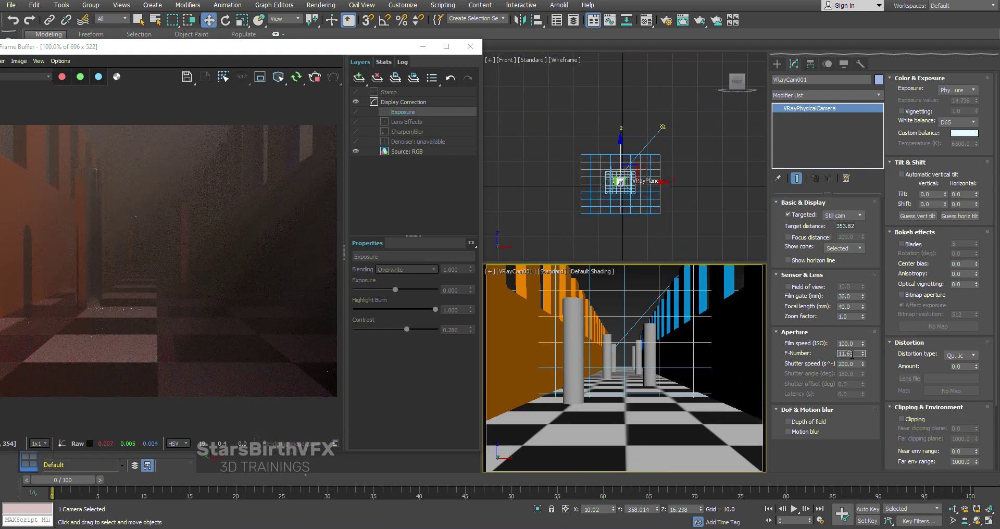
{"action": "type", "text": "3"}
{"action": "key", "text": "Return"}
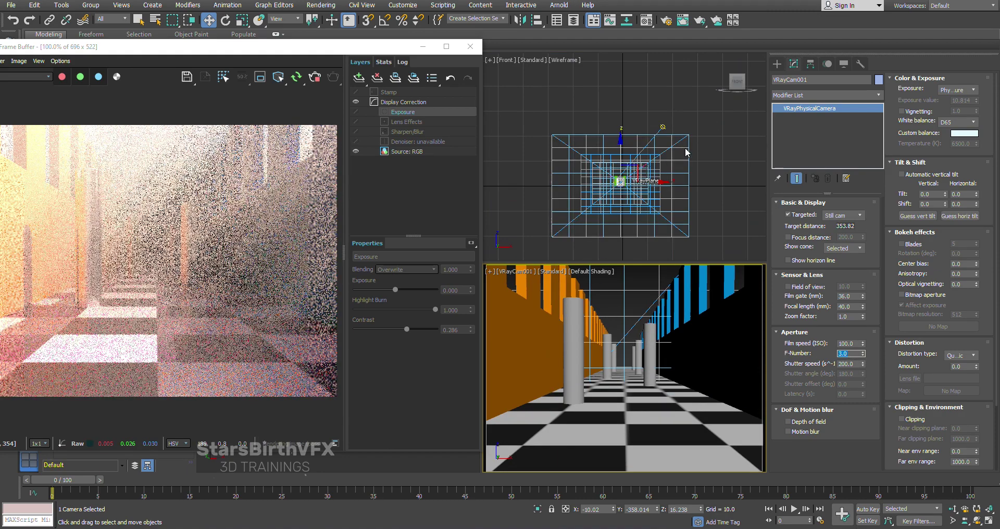
{"action": "left_click", "coordinate": [356, 112]}
{"action": "left_click_drag", "start_coordinate": [407, 310], "coordinate": [359, 310]}
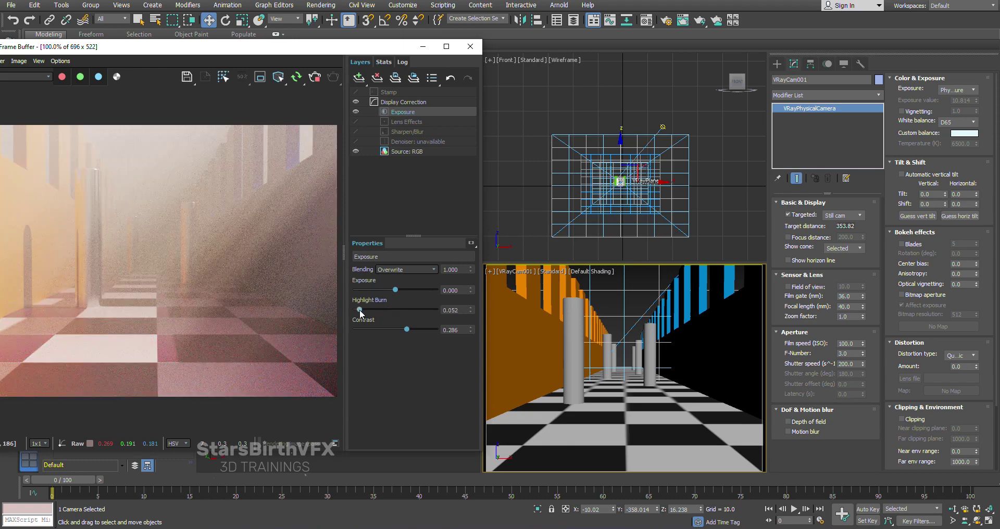
{"action": "mouse_move", "coordinate": [422, 311]}
{"action": "left_mouse_down"}
{"action": "mouse_move", "coordinate": [355, 310]}
{"action": "mouse_move", "coordinate": [383, 291]}
{"action": "left_mouse_up"}
{"action": "left_click", "coordinate": [355, 112]}
{"action": "left_click", "coordinate": [356, 111]}
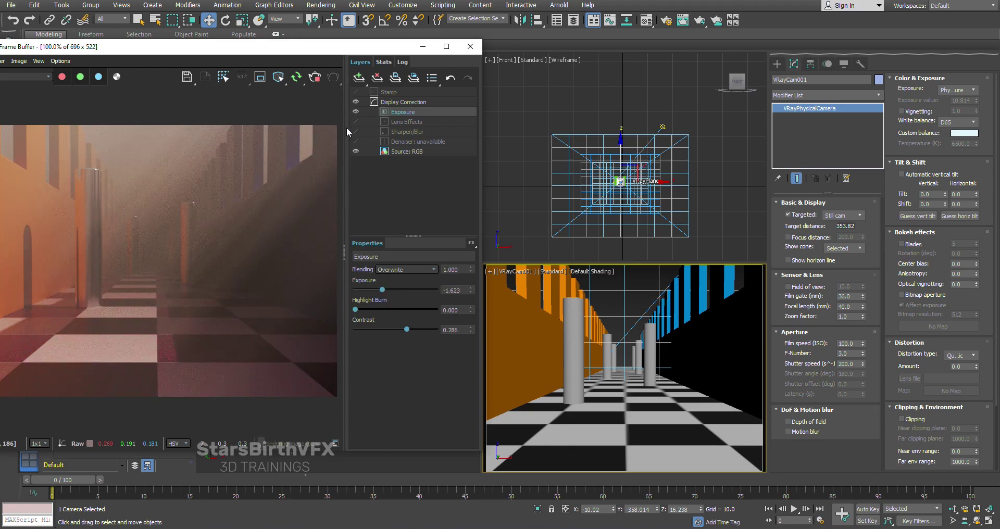
Compare F-Number 8 and 4, settling on 4 with exposure correction re-enabled.
{"action": "left_click", "coordinate": [845, 353]}
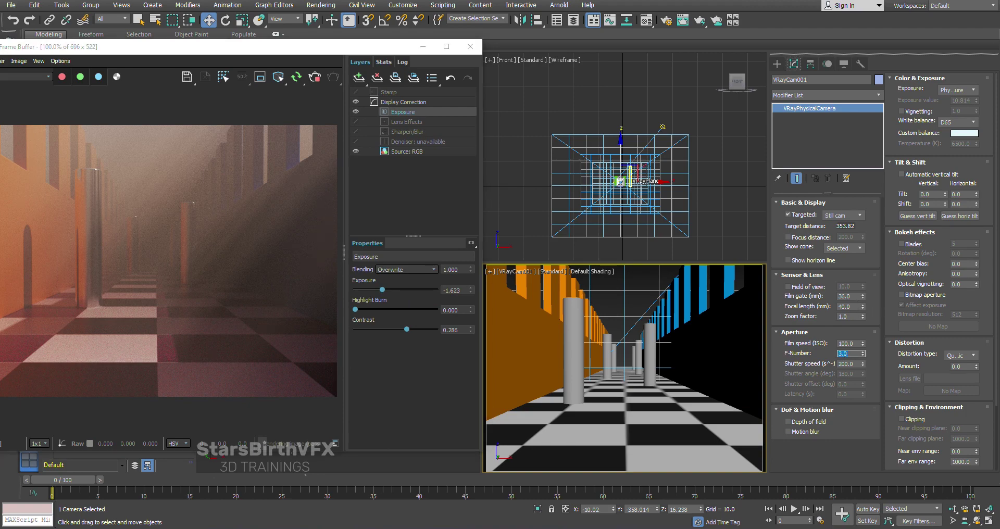
{"action": "type", "text": "8"}
{"action": "key", "text": "Return"}
{"action": "left_click", "coordinate": [355, 112]}
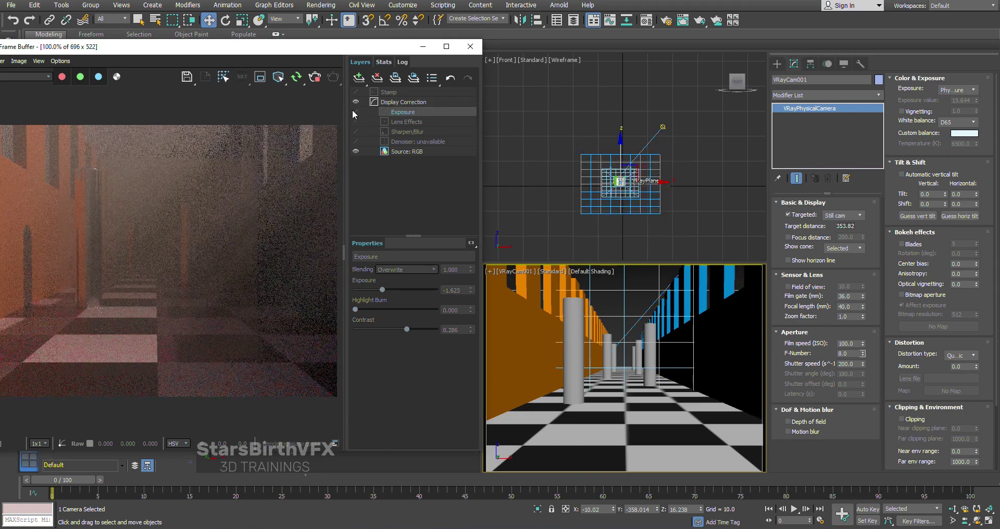
{"action": "type", "text": "4"}
{"action": "key", "text": "Return"}
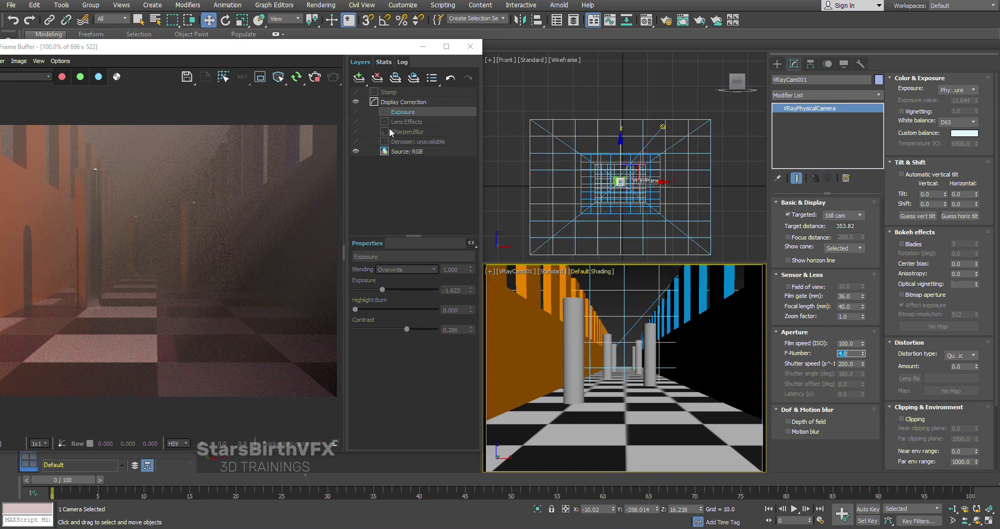
{"action": "left_click", "coordinate": [356, 112]}
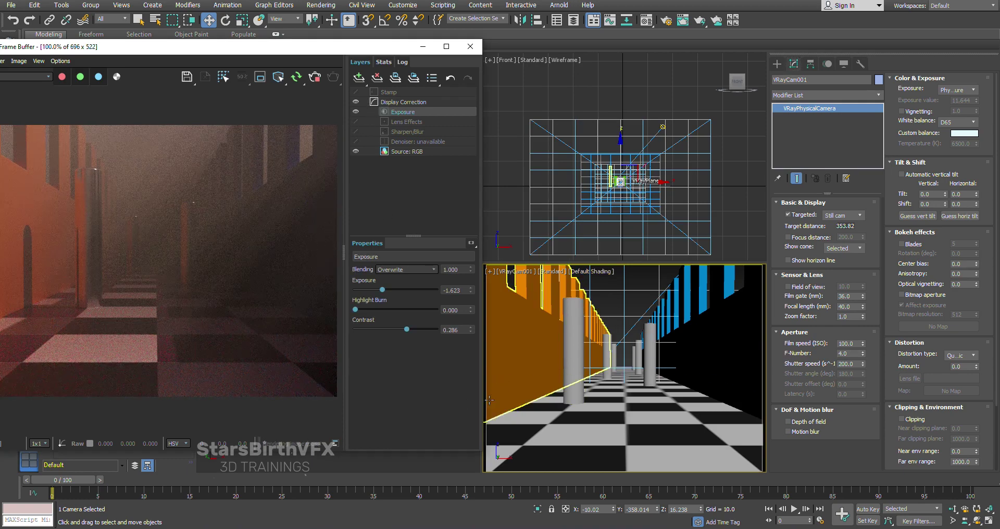
Select the VRaySun, check Render Setup, and return the viewport to VRayCam001.
{"action": "left_click", "coordinate": [661, 135]}
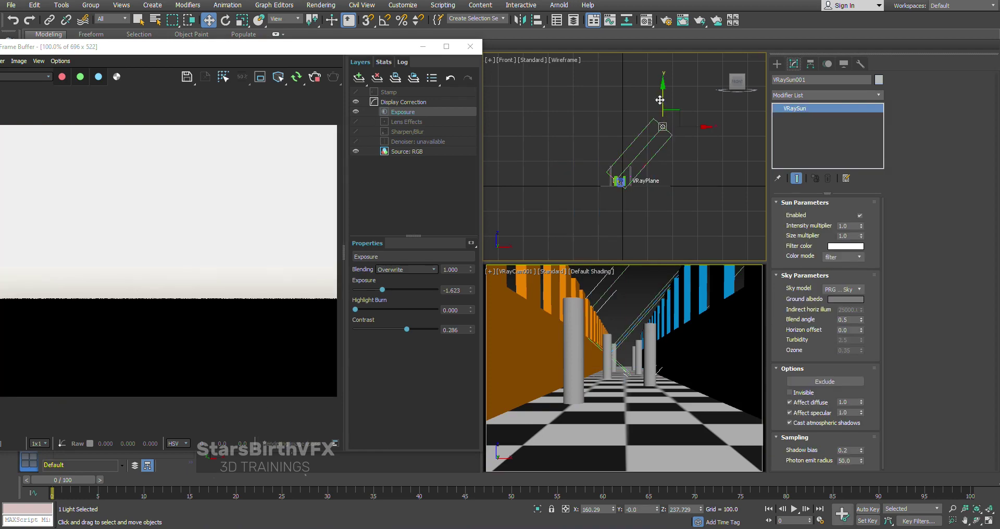
{"action": "middle_click", "coordinate": [645, 363]}
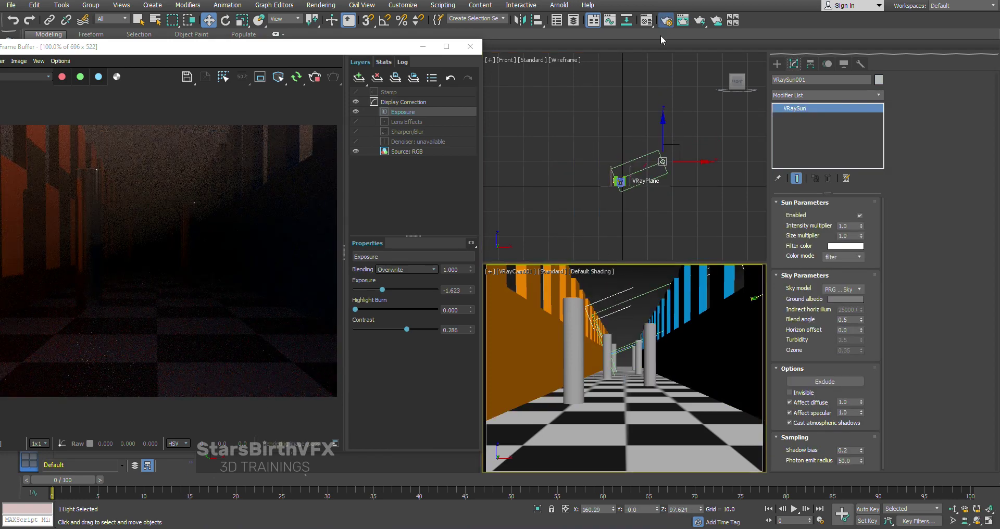
{"action": "key", "text": "F10"}
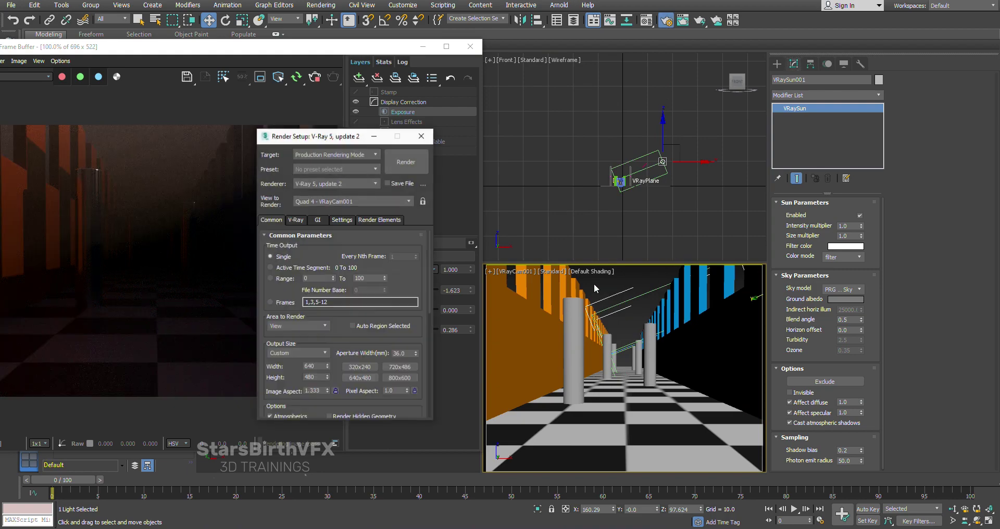
{"action": "left_click", "coordinate": [421, 136]}
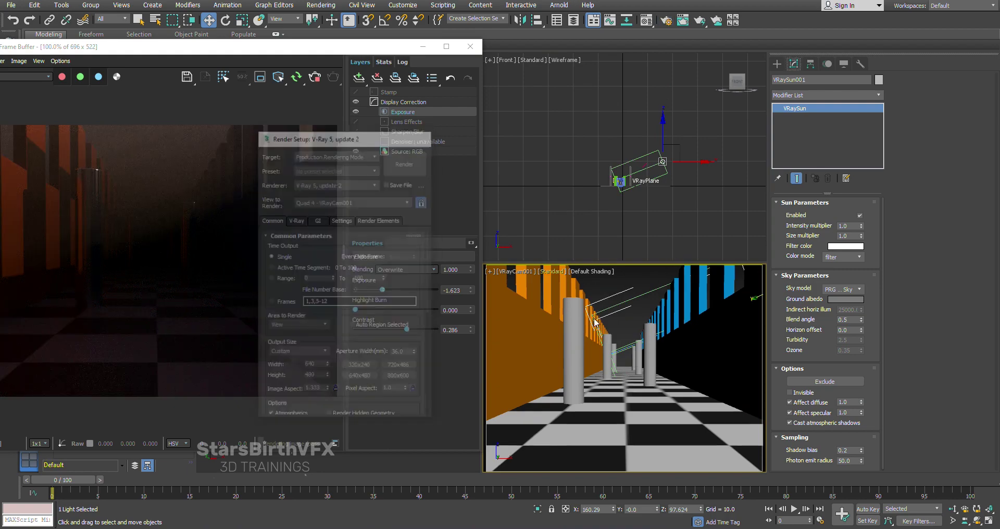
{"action": "right_click", "coordinate": [635, 352]}
{"action": "key", "text": "p"}
{"action": "key", "text": "c"}
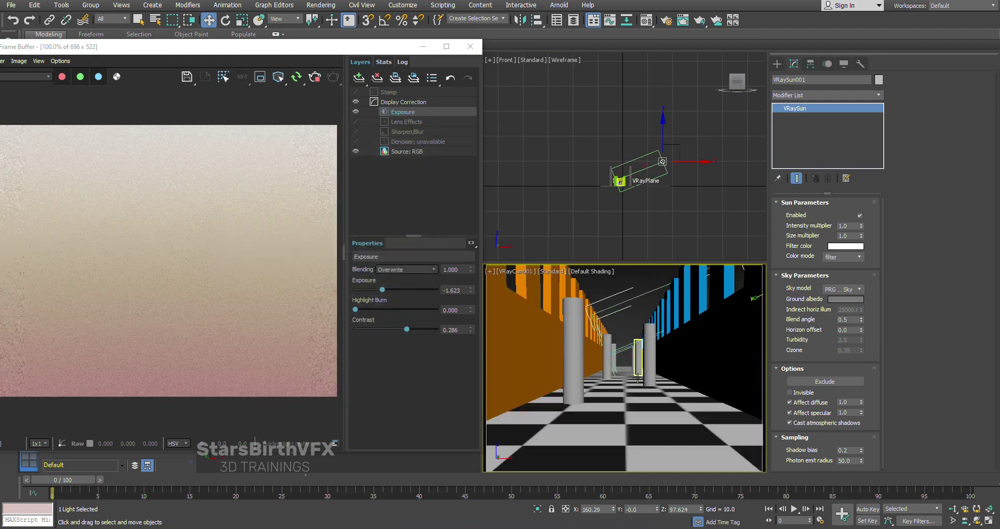
Dolly the camera further down the corridor.
{"action": "left_click", "coordinate": [952, 508]}
{"action": "scroll", "coordinate": [667, 407], "scroll_direction": "up", "scroll_amount": 3}
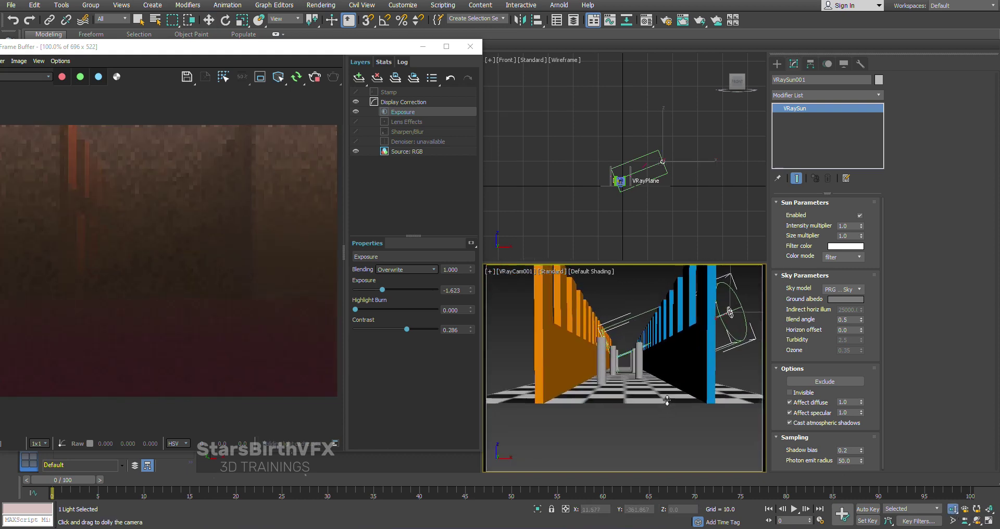
{"action": "scroll", "coordinate": [667, 407], "scroll_direction": "up", "scroll_amount": 3}
{"action": "middle_click_drag", "start_coordinate": [667, 409], "coordinate": [669, 417]}
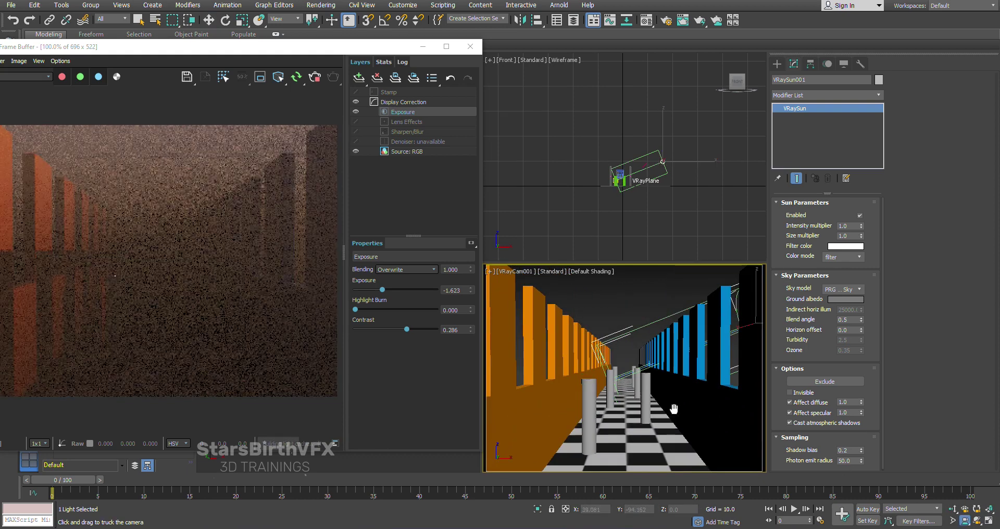
{"action": "scroll", "coordinate": [665, 404], "scroll_direction": "up", "scroll_amount": 3}
Lift the VRaySun higher above the corridor in the Front viewport.
{"action": "key", "text": "w"}
{"action": "scroll", "coordinate": [651, 177], "scroll_direction": "up", "scroll_amount": 3}
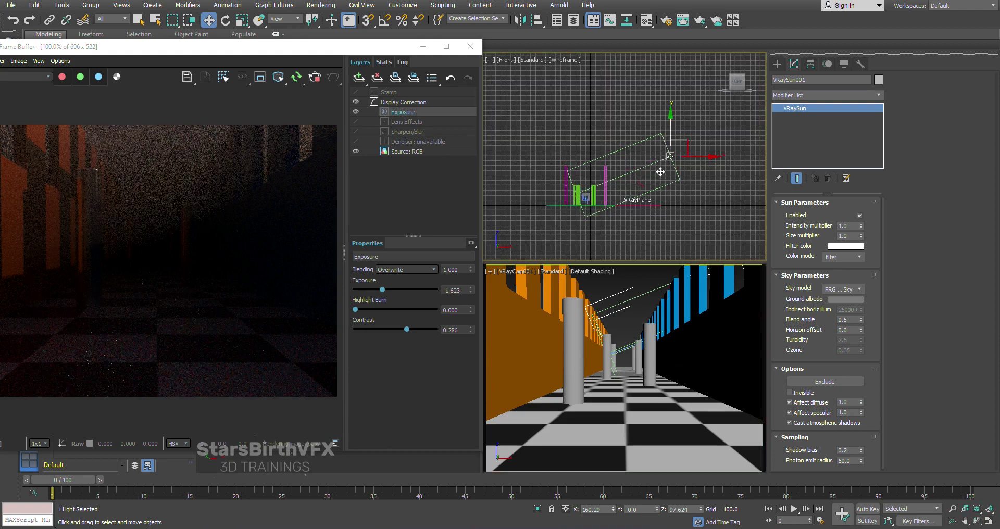
{"action": "left_click_drag", "start_coordinate": [668, 133], "coordinate": [666, 76]}
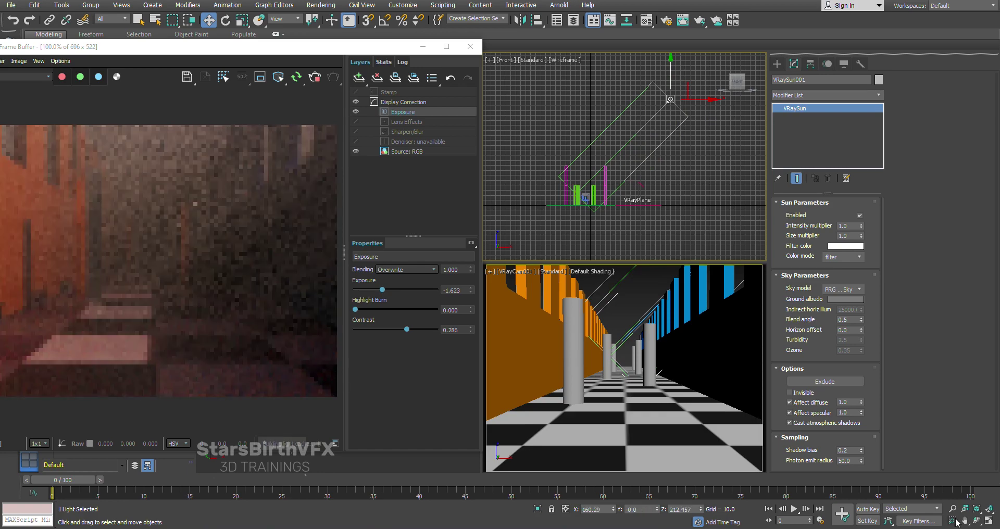
Orbit the camera to look around the corridor.
{"action": "key", "text": "ctrl+r"}
{"action": "right_click", "coordinate": [664, 352]}
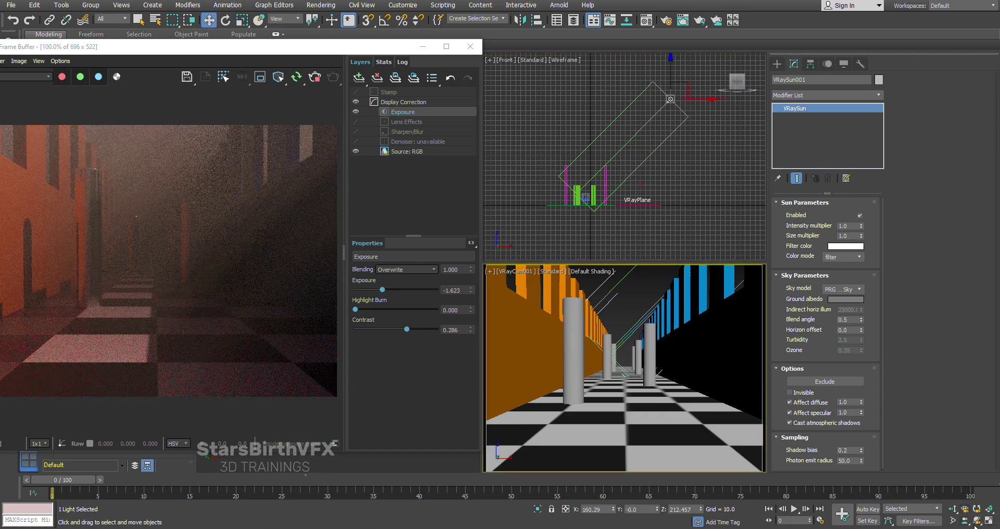
{"action": "left_click", "coordinate": [976, 521]}
{"action": "mouse_move", "coordinate": [658, 384]}
{"action": "left_mouse_down"}
{"action": "mouse_move", "coordinate": [717, 374]}
{"action": "mouse_move", "coordinate": [667, 393]}
{"action": "mouse_move", "coordinate": [671, 379]}
{"action": "mouse_move", "coordinate": [655, 359]}
{"action": "left_mouse_up"}
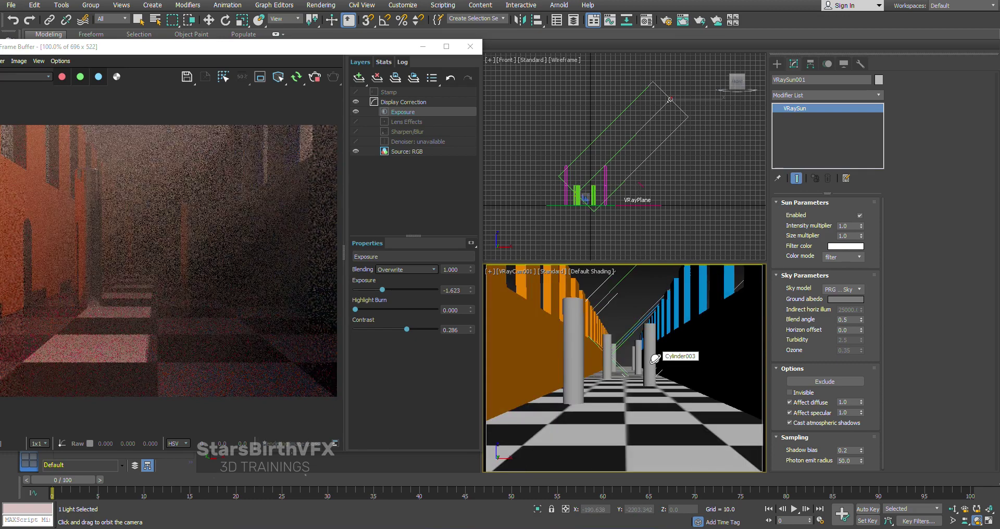
Move the VRaySun left in the Front viewport, shift the frame buffer, and open the Material Editor.
{"action": "key", "text": "w"}
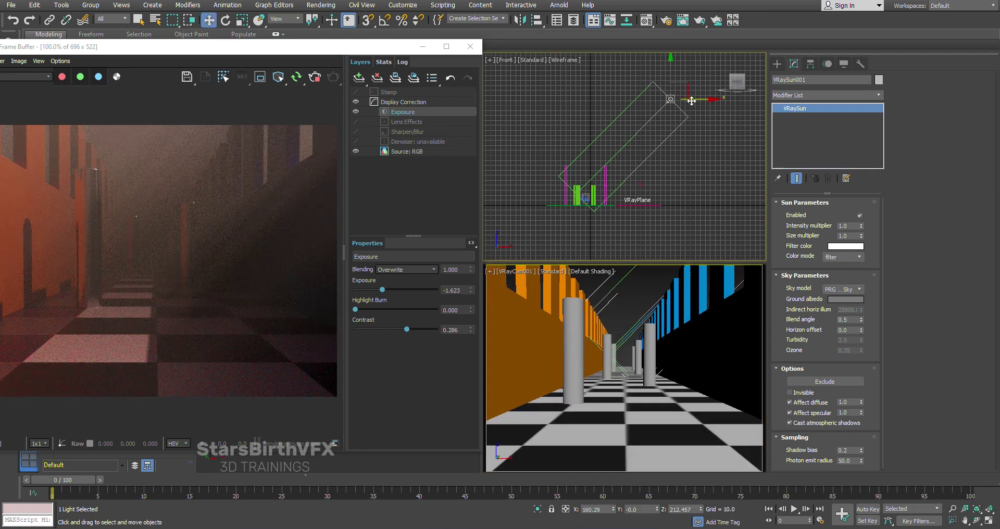
{"action": "left_click_drag", "start_coordinate": [671, 99], "coordinate": [485, 100]}
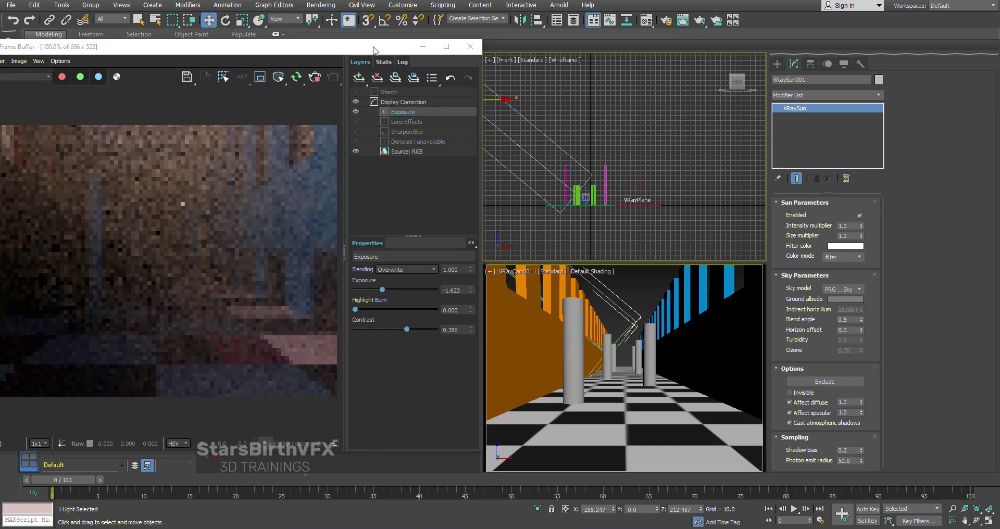
{"action": "mouse_move", "coordinate": [361, 51]}
{"action": "left_mouse_down"}
{"action": "mouse_move", "coordinate": [636, 52]}
{"action": "mouse_move", "coordinate": [385, 56]}
{"action": "left_mouse_up"}
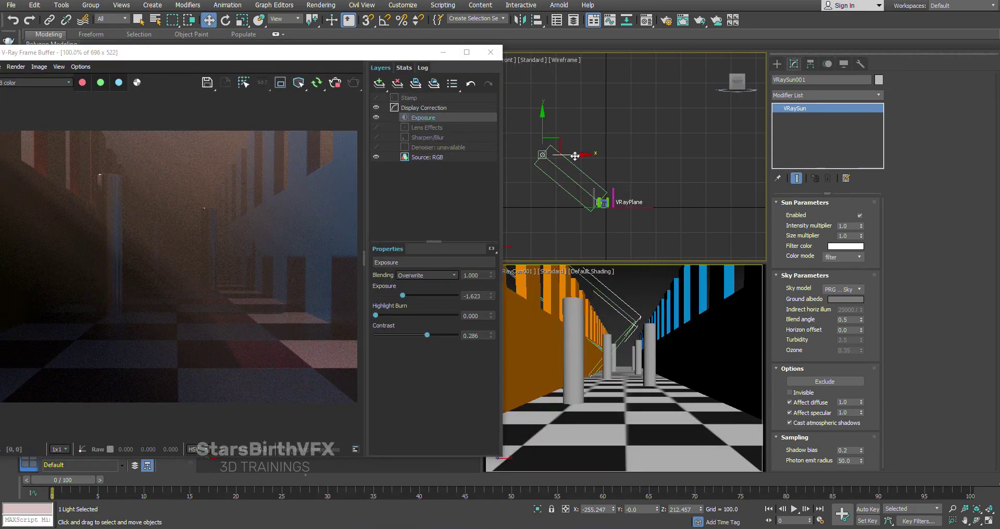
{"action": "right_click", "coordinate": [614, 402]}
{"action": "key", "text": "m"}
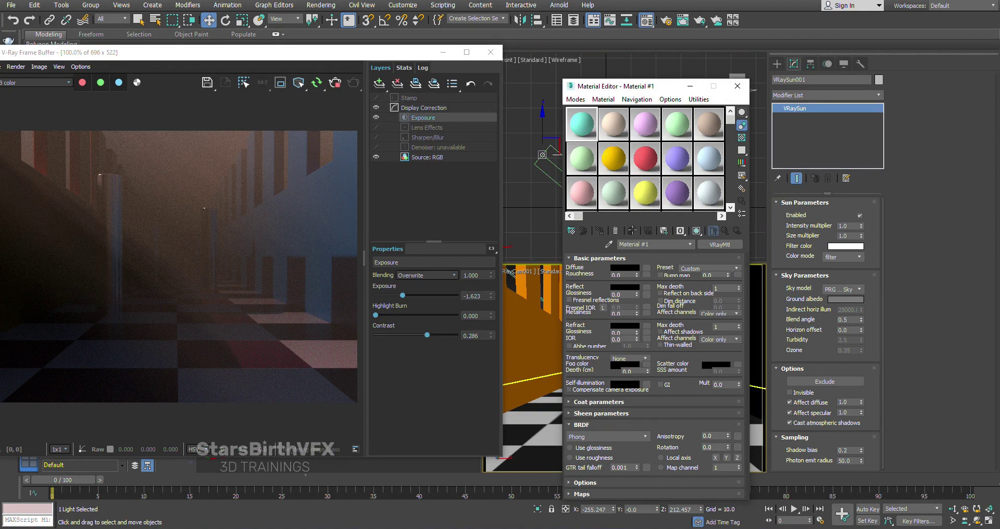
Close the Material Editor and dismiss the viewport menu.
{"action": "key", "text": "m"}
{"action": "right_click", "coordinate": [643, 297]}
{"action": "key", "text": "Escape"}
Open VRayEnvironmentFog and preview white fog emission, cancelling to keep it black.
{"action": "key", "text": "8"}
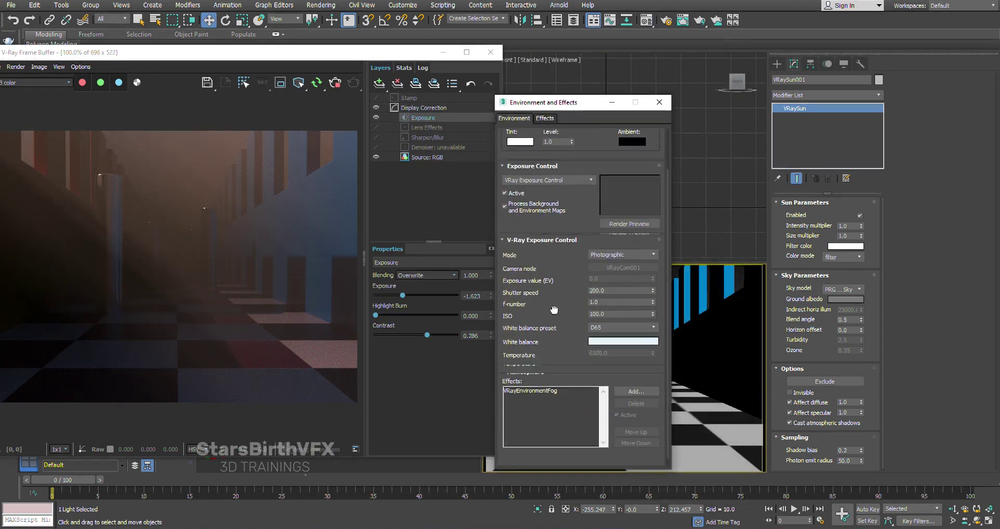
{"action": "left_click", "coordinate": [560, 392]}
{"action": "scroll", "coordinate": [604, 392], "scroll_direction": "down", "scroll_amount": 5}
{"action": "left_click", "coordinate": [646, 390]}
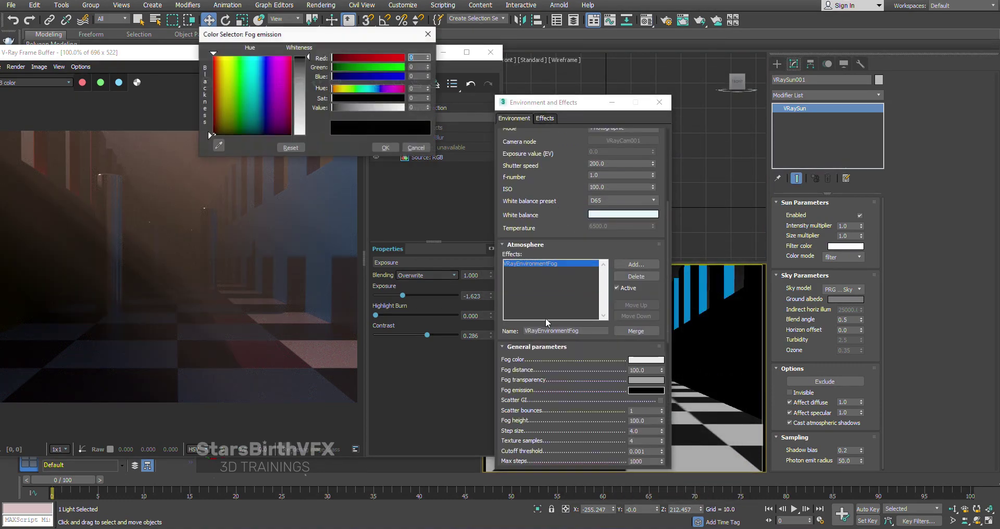
{"action": "left_click_drag", "start_coordinate": [333, 107], "coordinate": [401, 116]}
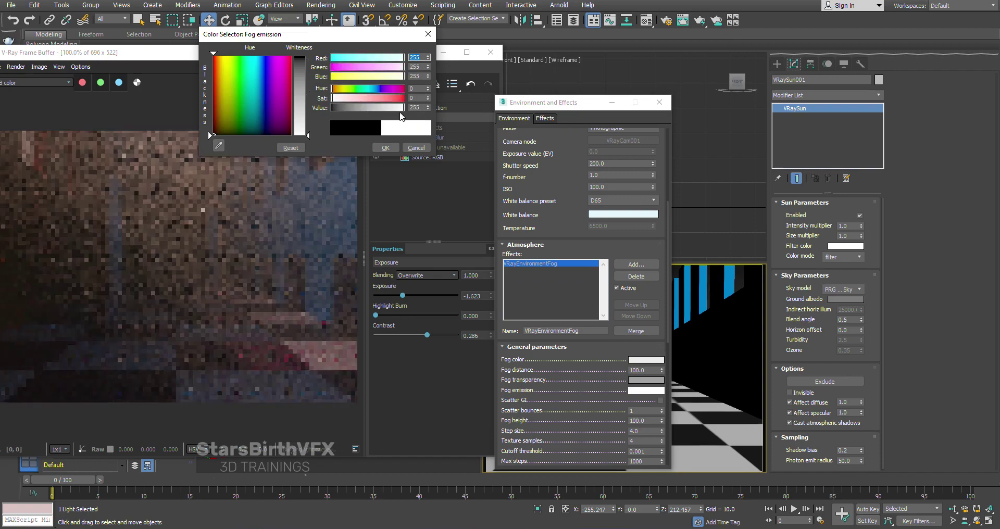
{"action": "mouse_move", "coordinate": [312, 34]}
{"action": "left_mouse_down"}
{"action": "mouse_move", "coordinate": [550, 36]}
{"action": "mouse_move", "coordinate": [536, 136]}
{"action": "left_mouse_up"}
{"action": "left_click", "coordinate": [653, 151]}
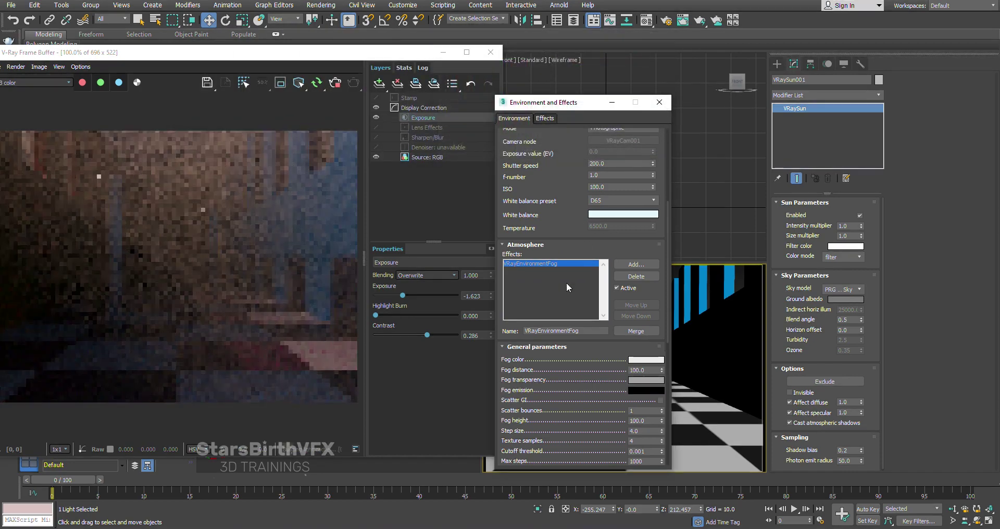
{"action": "key", "text": "shift+q"}
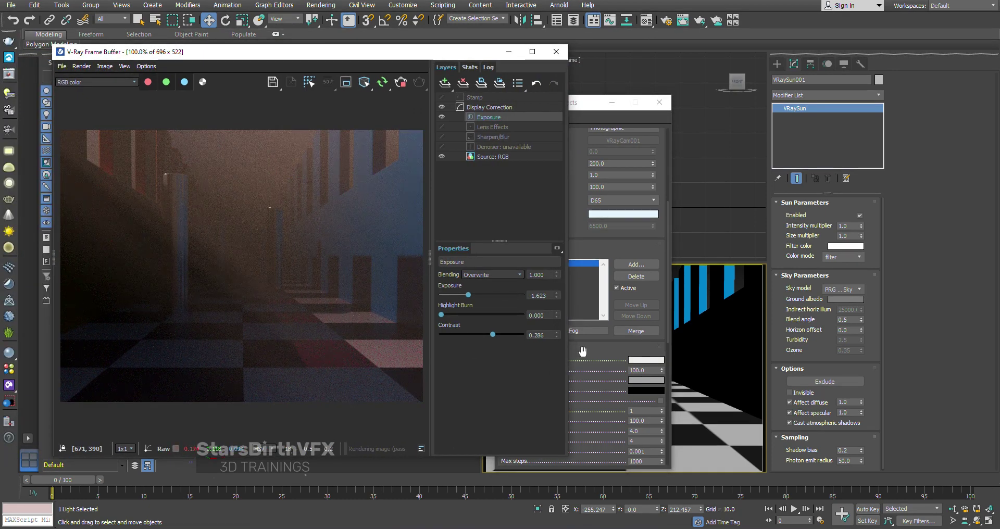
Test fog heights of 30 and 150, then set the fog height to 100.
{"action": "left_click_drag", "start_coordinate": [603, 367], "coordinate": [603, 302]}
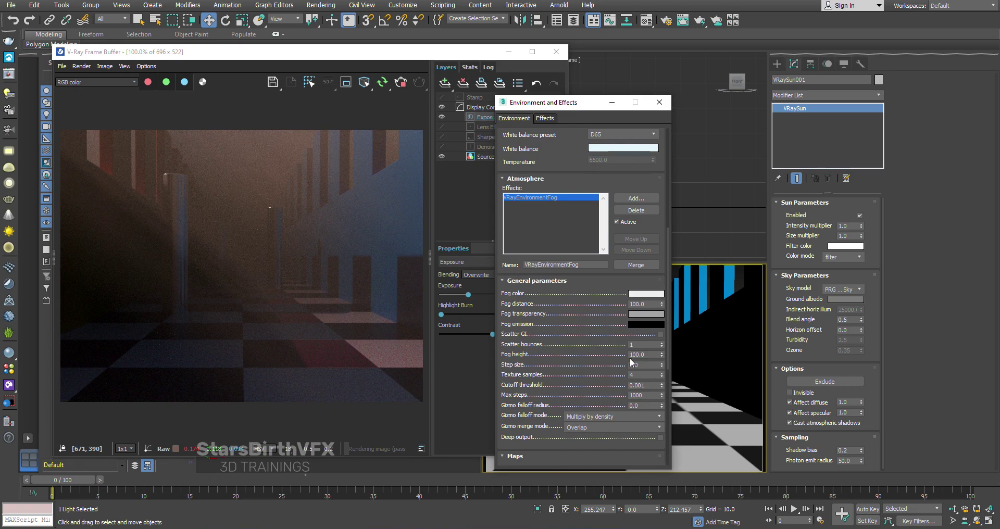
{"action": "type", "text": "30"}
{"action": "key", "text": "Return"}
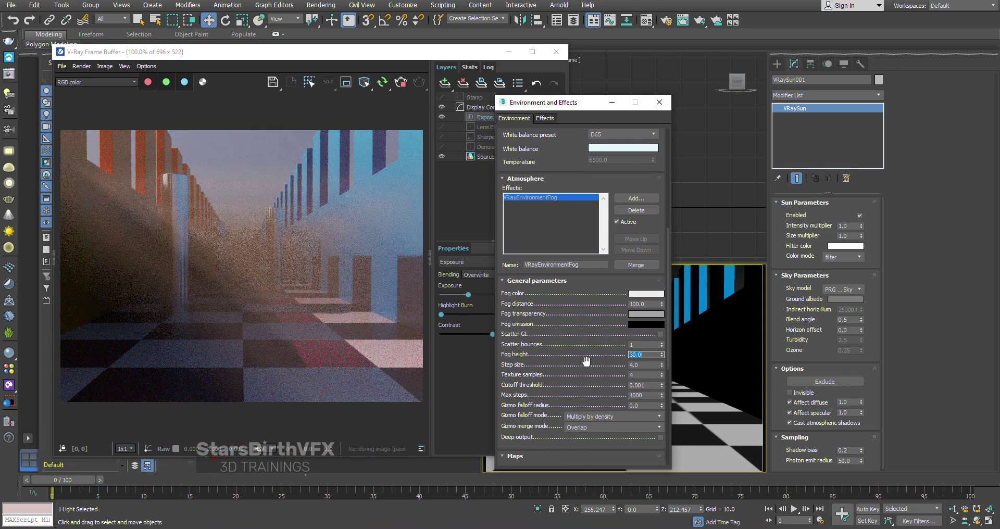
{"action": "type", "text": "0"}
{"action": "key", "text": "Return"}
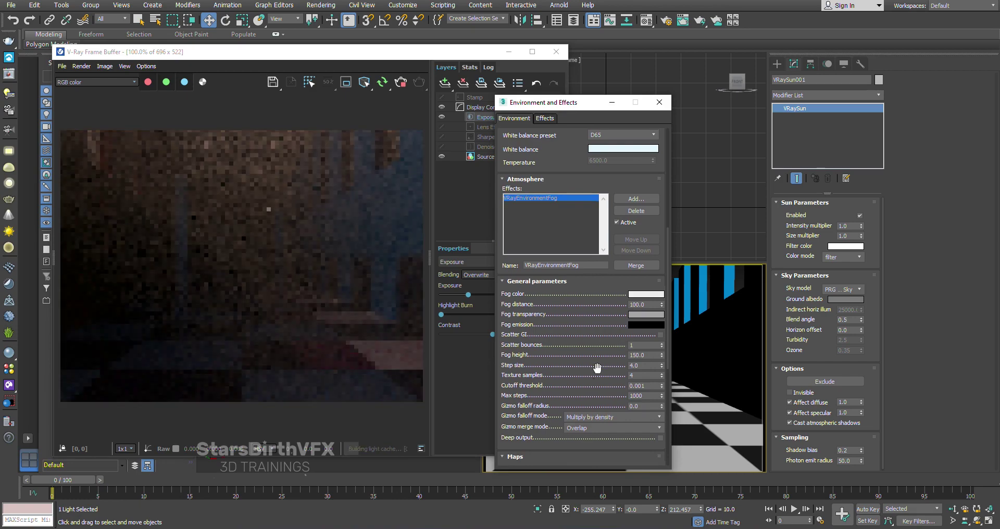
{"action": "double_click", "coordinate": [644, 358]}
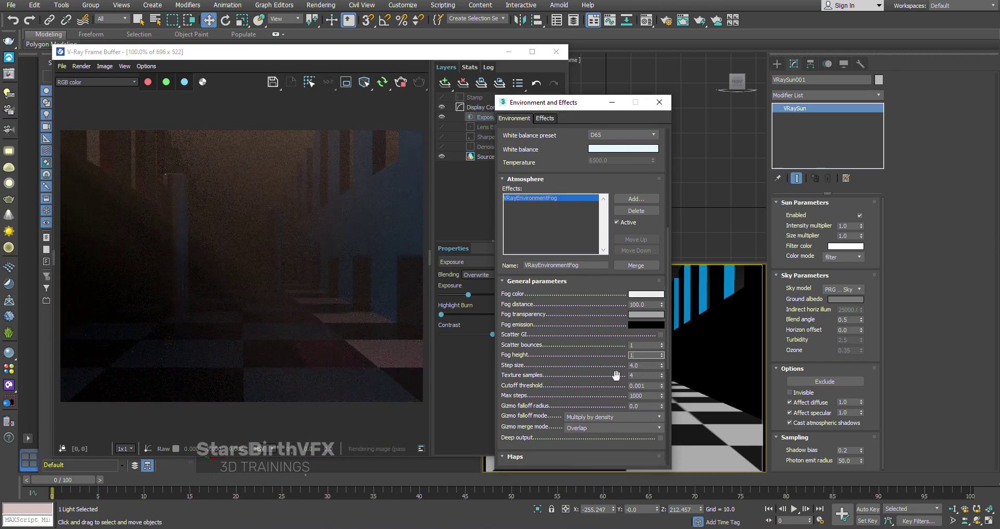
{"action": "type", "text": "100"}
{"action": "key", "text": "Return"}
Toggle the fog's Ray Filter options (background, reflections, refractions, GI, camera rays), leaving all enabled.
{"action": "left_click_drag", "start_coordinate": [613, 376], "coordinate": [585, 262]}
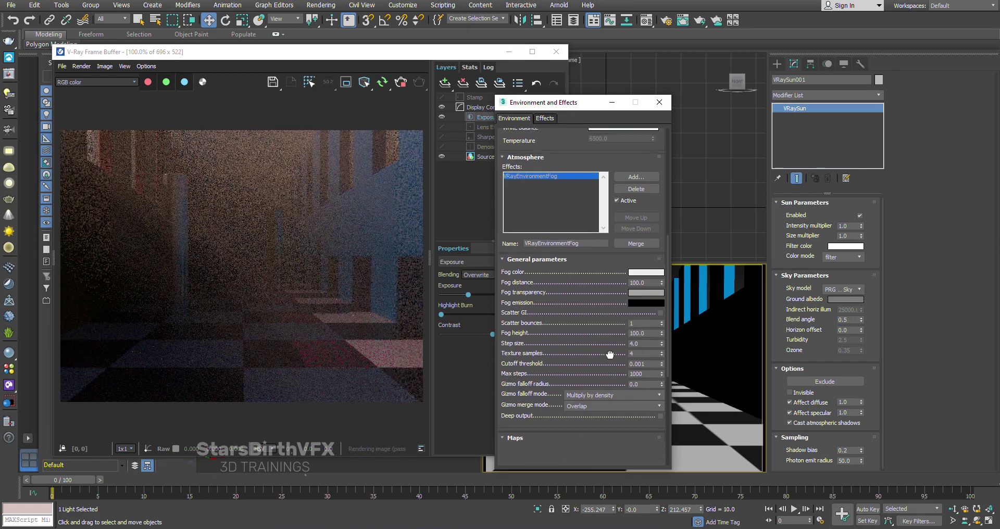
{"action": "scroll", "coordinate": [641, 366], "scroll_direction": "down", "scroll_amount": 2}
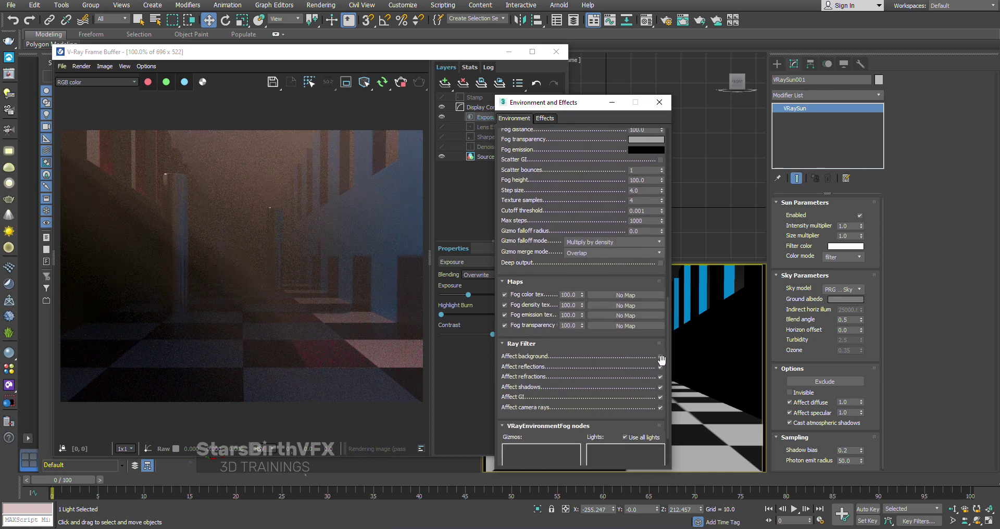
{"action": "left_click", "coordinate": [661, 358]}
{"action": "scroll", "coordinate": [625, 341], "scroll_direction": "down", "scroll_amount": 1}
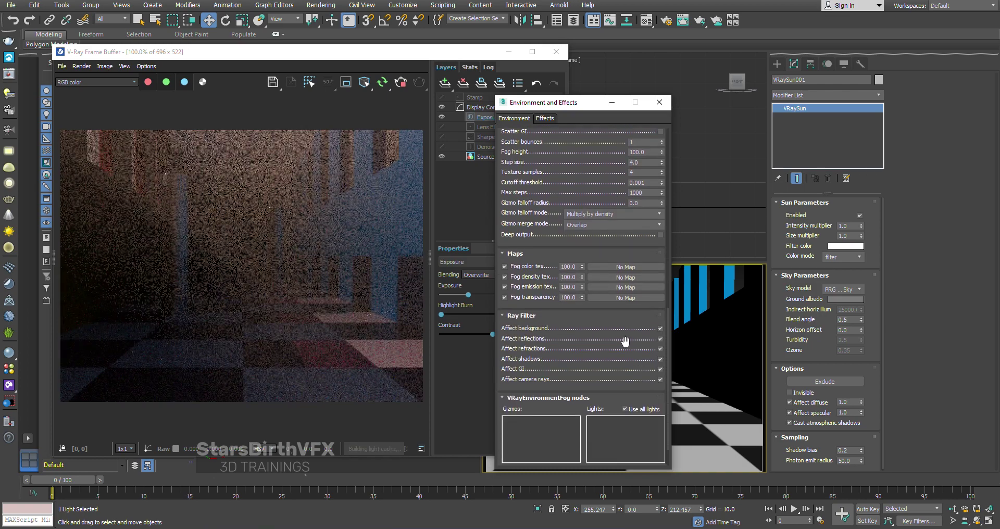
{"action": "left_click_drag", "start_coordinate": [609, 354], "coordinate": [609, 268]}
{"action": "left_click", "coordinate": [660, 299]}
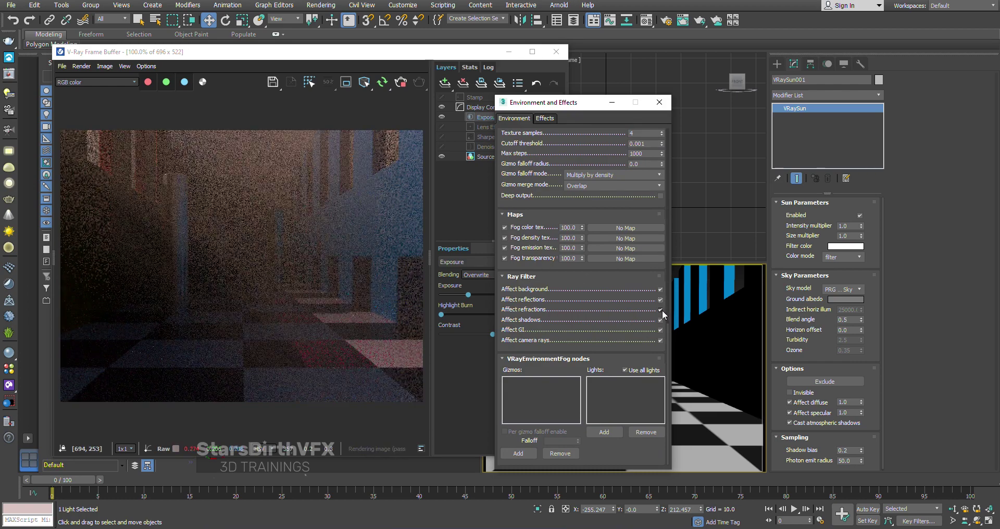
{"action": "left_click", "coordinate": [660, 309]}
{"action": "left_click", "coordinate": [660, 329]}
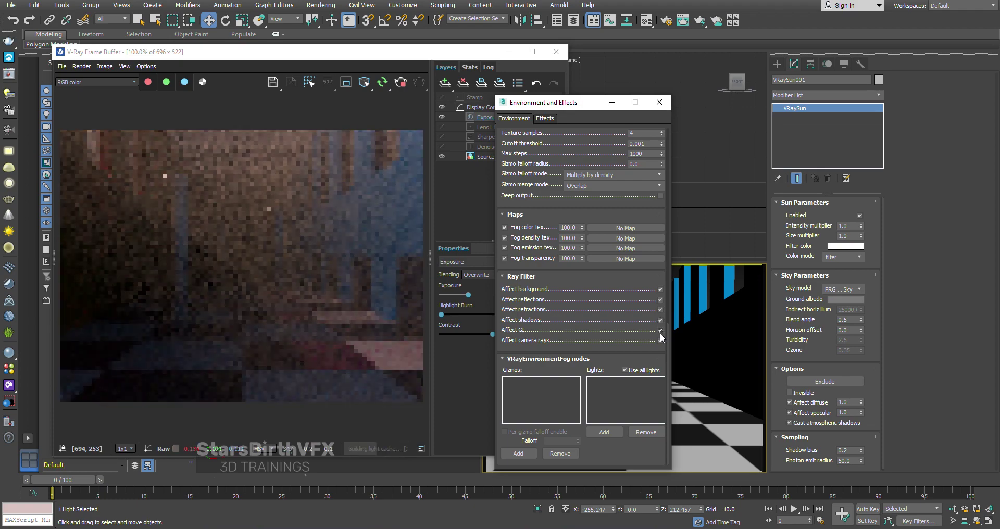
{"action": "left_click", "coordinate": [660, 342]}
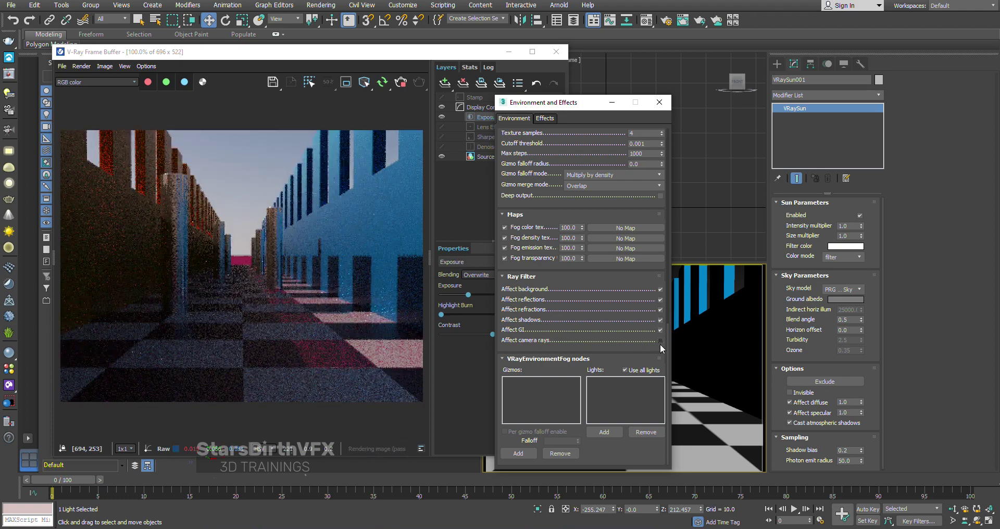
{"action": "left_click", "coordinate": [660, 341]}
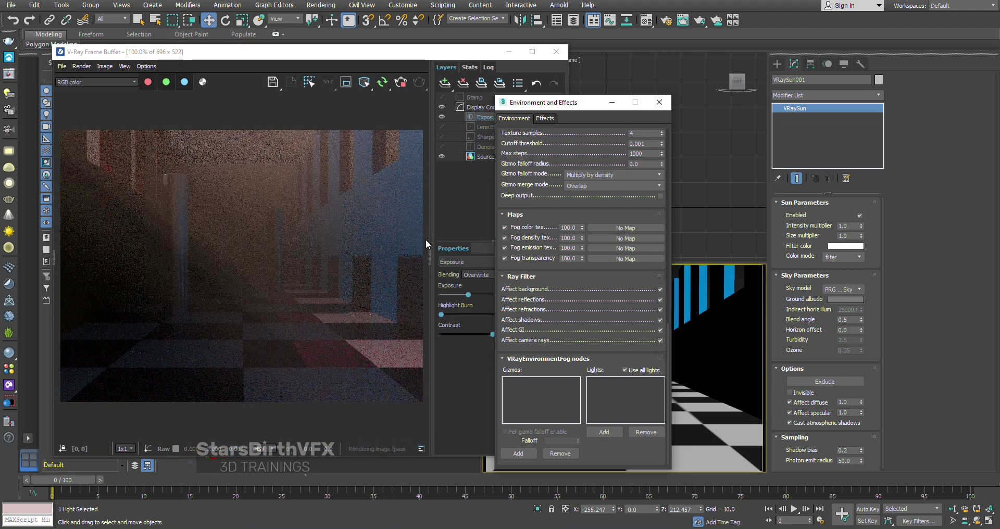
Create a VRay disc light in the corridor and lift it above the floor.
{"action": "left_click", "coordinate": [659, 102]}
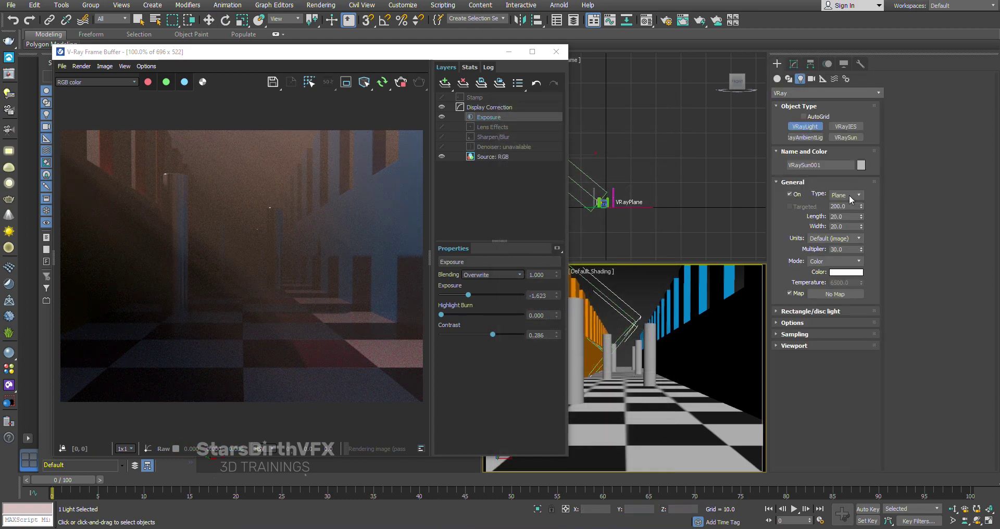
{"action": "left_click", "coordinate": [841, 232]}
{"action": "left_click", "coordinate": [629, 409]}
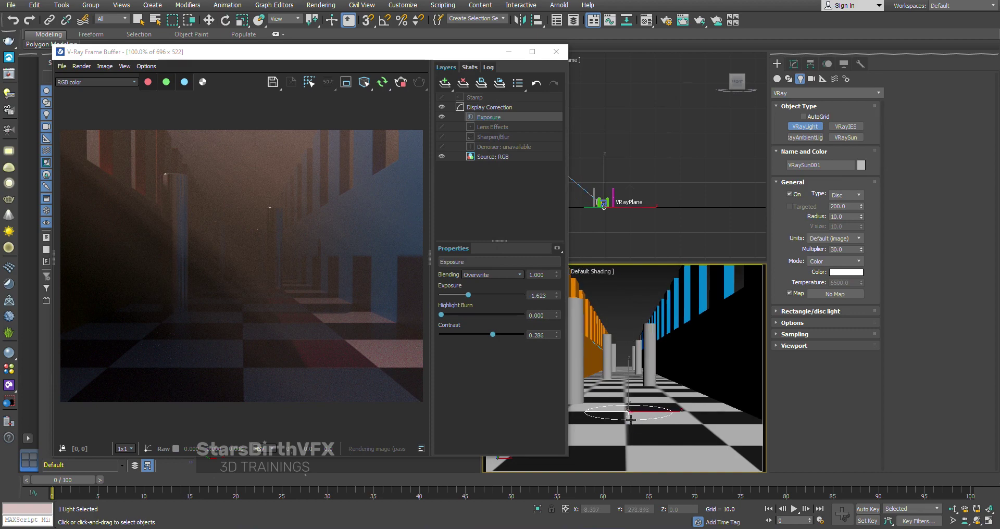
{"action": "key", "text": "w"}
{"action": "left_click_drag", "start_coordinate": [630, 409], "coordinate": [628, 258]}
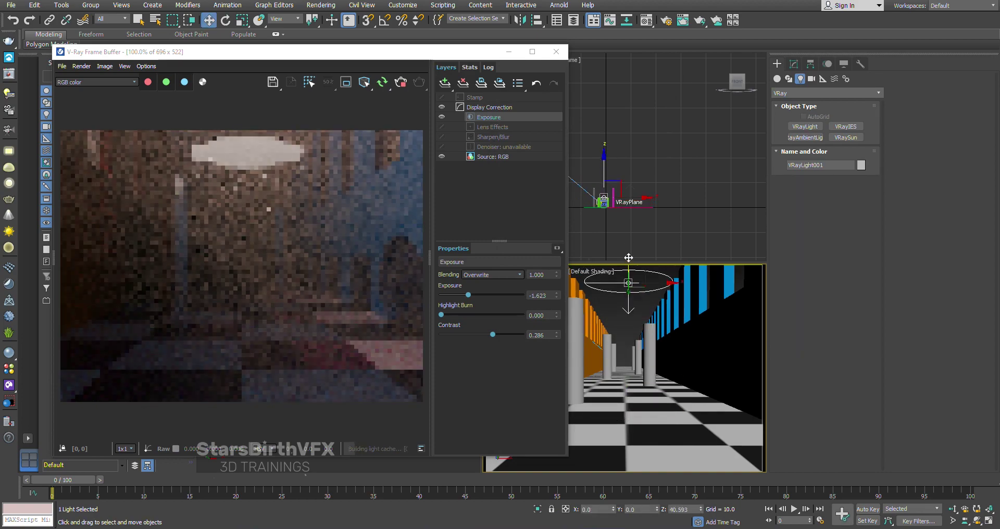
Set the disc light's Multiplier to 100 and Directional to 0.54.
{"action": "left_click", "coordinate": [792, 65]}
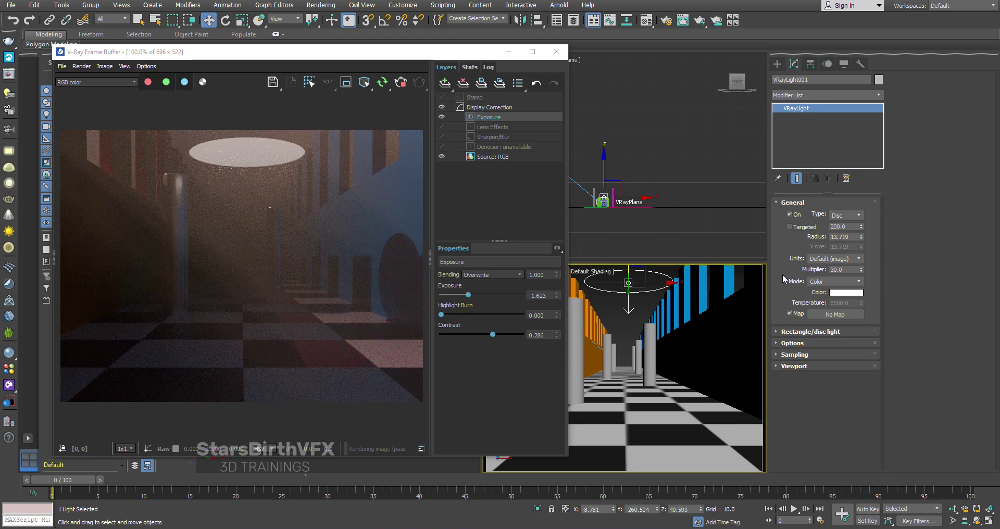
{"action": "left_click_drag", "start_coordinate": [860, 269], "coordinate": [860, 251]}
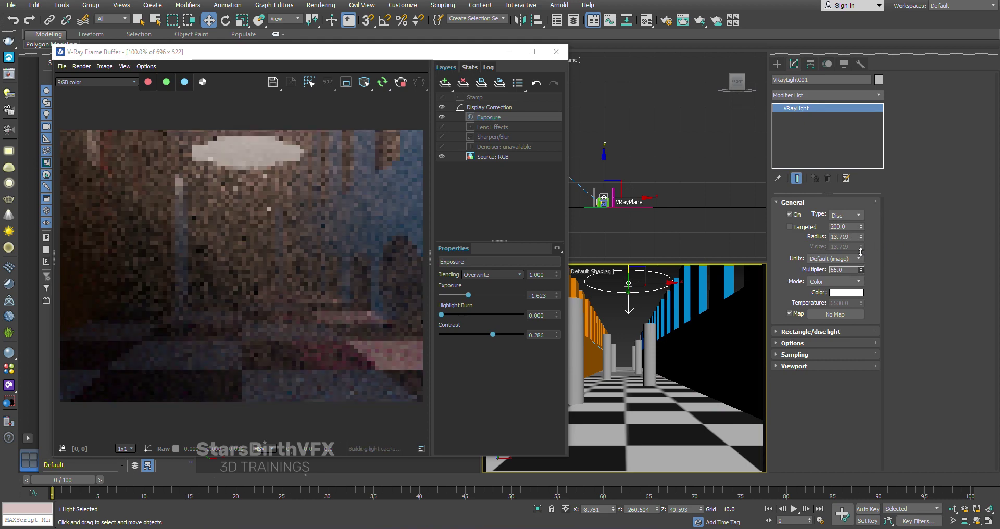
{"action": "left_click", "coordinate": [827, 331]}
{"action": "left_click_drag", "start_coordinate": [860, 343], "coordinate": [861, 291]}
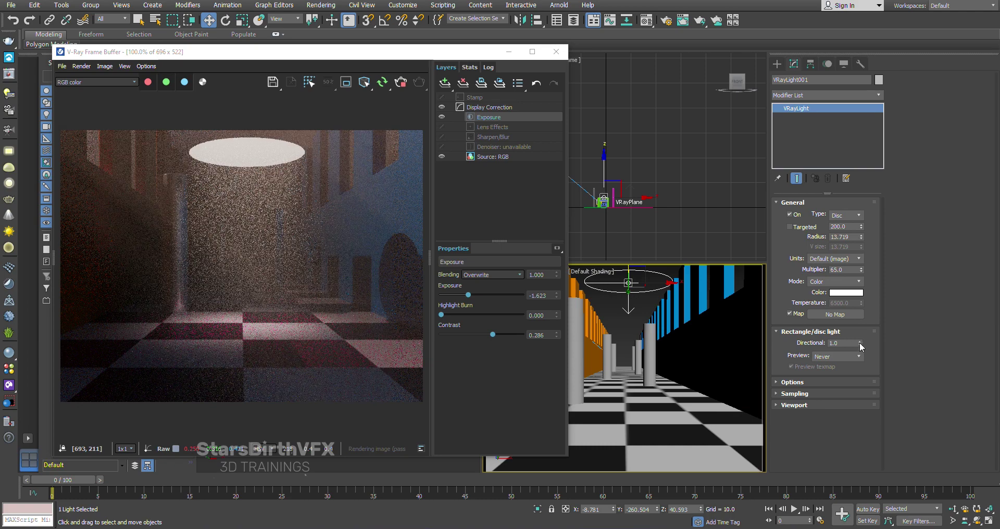
{"action": "left_click_drag", "start_coordinate": [859, 342], "coordinate": [860, 371]}
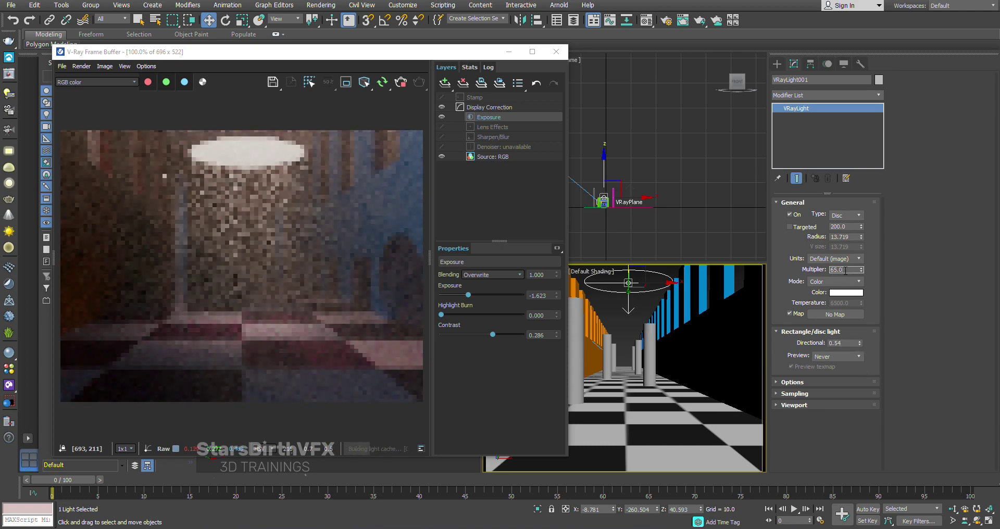
{"action": "double_click", "coordinate": [841, 269]}
{"action": "type", "text": "100"}
{"action": "key", "text": "Return"}
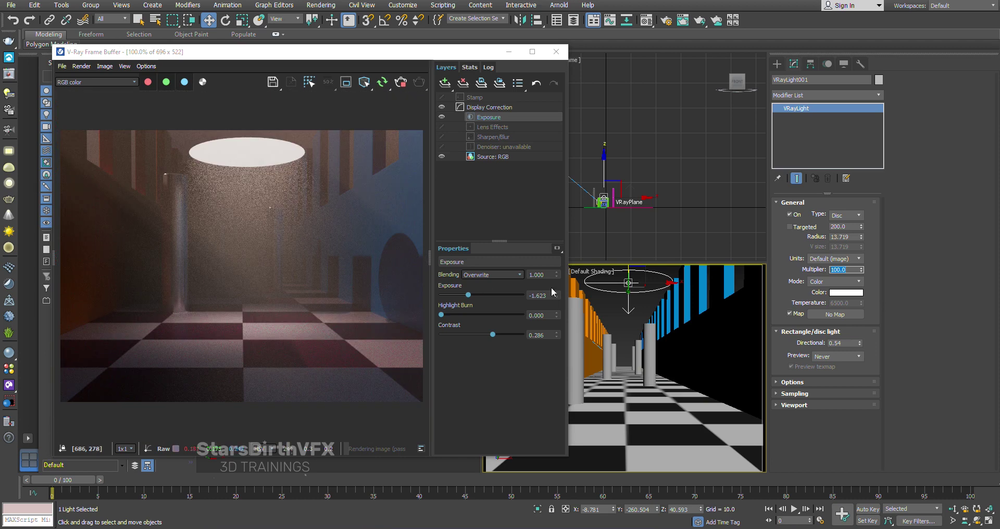
Lower the disc light, flip it 180° on Y with angle snap, and set radius 3.567.
{"action": "mouse_move", "coordinate": [641, 268]}
{"action": "left_mouse_down"}
{"action": "mouse_move", "coordinate": [630, 193]}
{"action": "mouse_move", "coordinate": [630, 221]}
{"action": "left_mouse_up"}
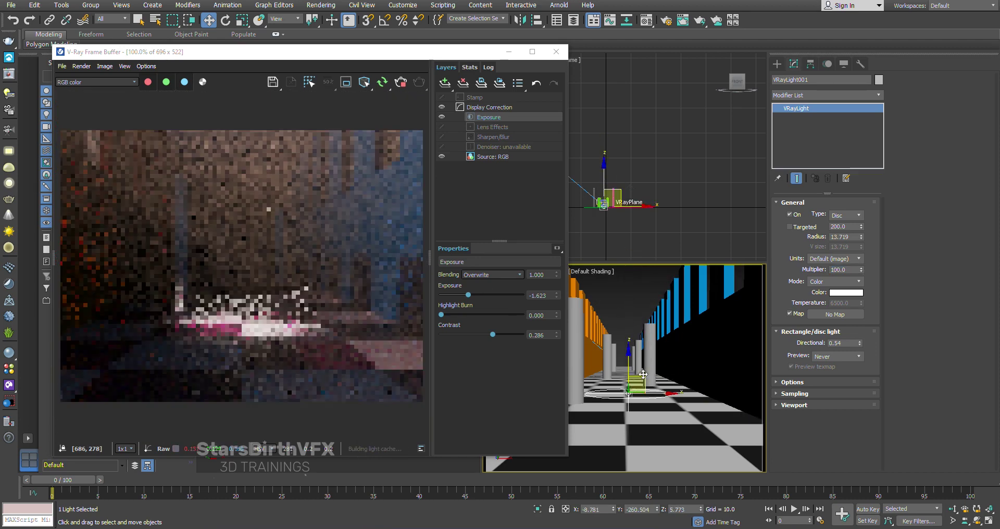
{"action": "key", "text": "e"}
{"action": "key", "text": "a"}
{"action": "left_click_drag", "start_coordinate": [645, 364], "coordinate": [700, 444]}
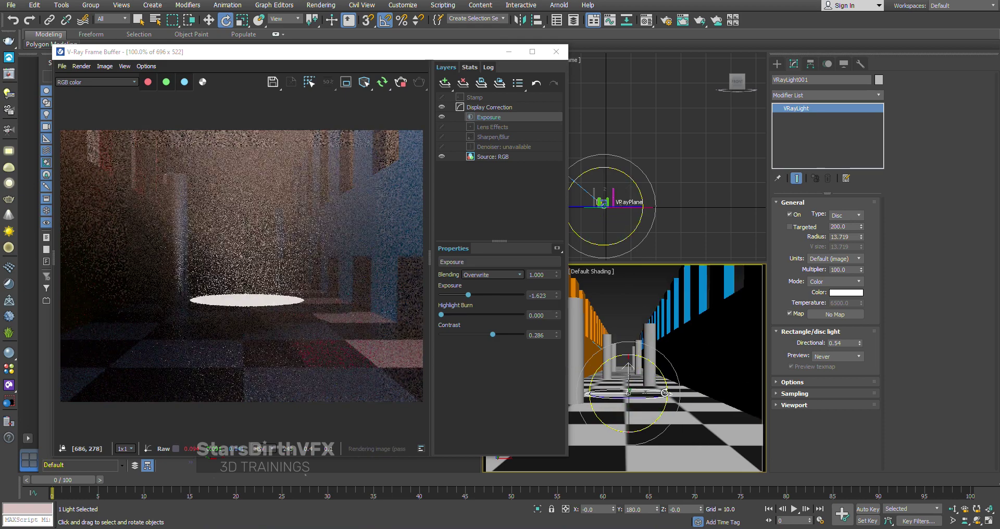
{"action": "mouse_move", "coordinate": [861, 236]}
{"action": "left_mouse_down"}
{"action": "mouse_move", "coordinate": [860, 275]}
{"action": "mouse_move", "coordinate": [861, 218]}
{"action": "left_mouse_up"}
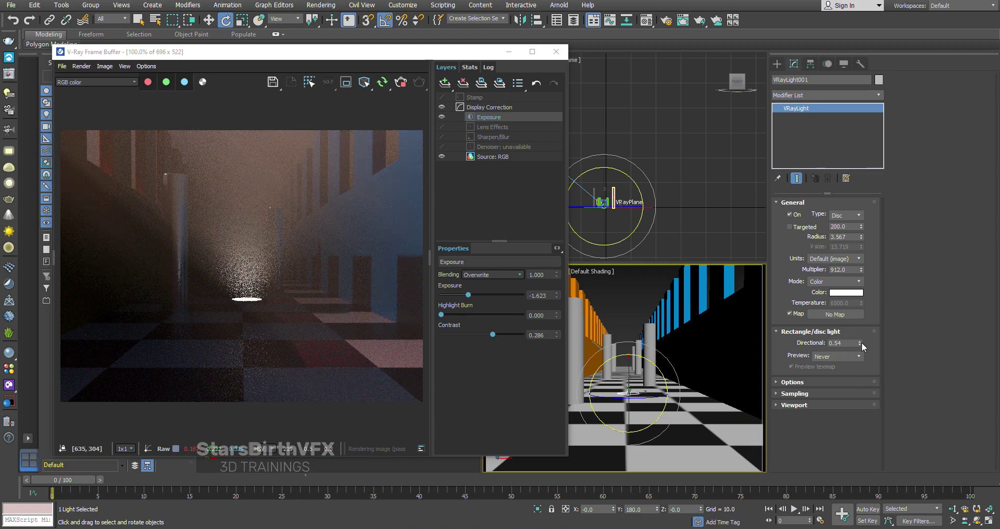
{"action": "scroll", "coordinate": [240, 269], "scroll_direction": "up", "scroll_amount": 1}
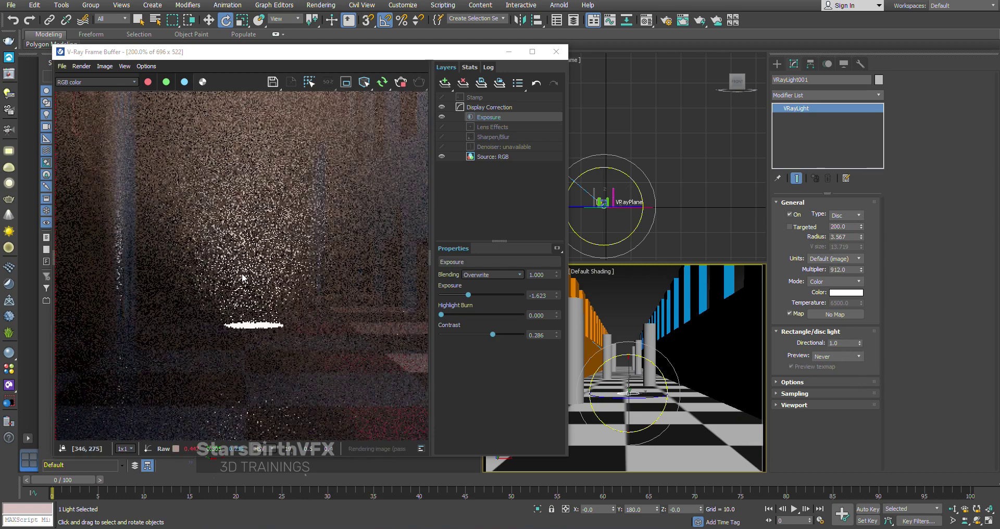
Change the disc light's colour to a blue-purple hue.
{"action": "left_click", "coordinate": [846, 292]}
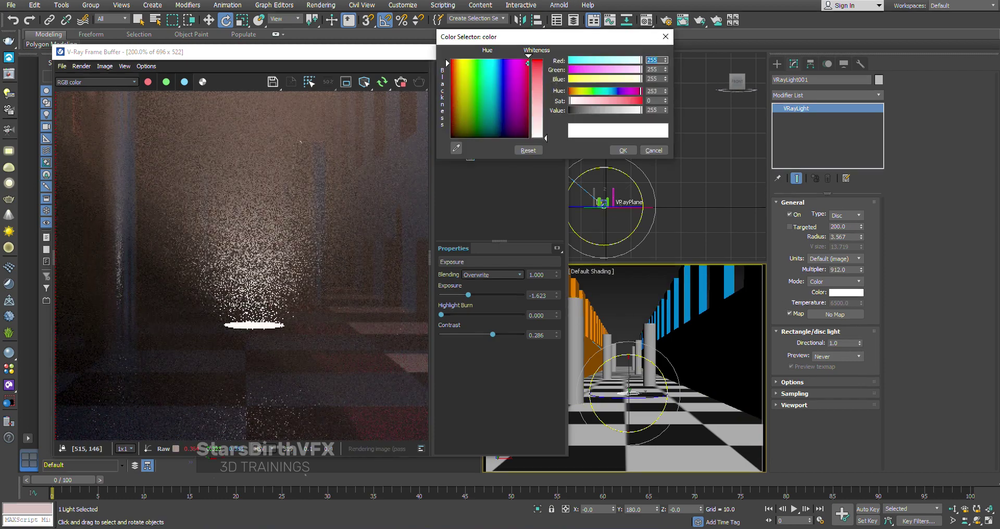
{"action": "left_click_drag", "start_coordinate": [458, 65], "coordinate": [504, 69]}
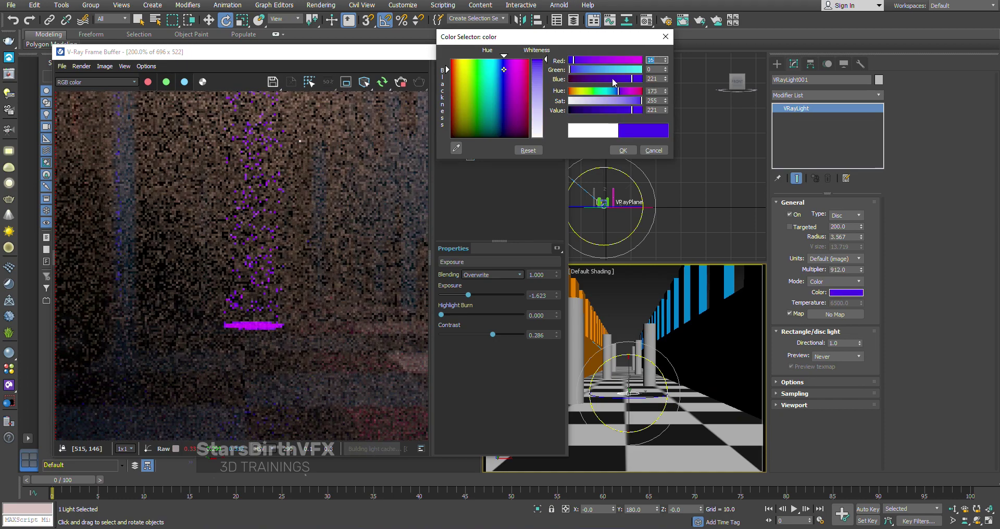
{"action": "left_click", "coordinate": [623, 150]}
Set the beam's Directional to 0.27 and the Multiplier to 2540.
{"action": "scroll", "coordinate": [244, 250], "scroll_direction": "down", "scroll_amount": 1}
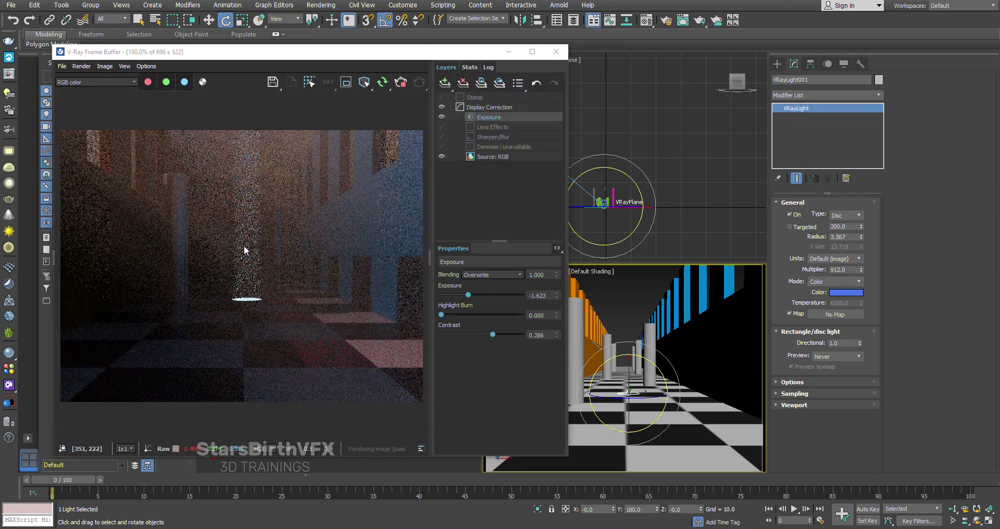
{"action": "scroll", "coordinate": [249, 269], "scroll_direction": "up", "scroll_amount": 1}
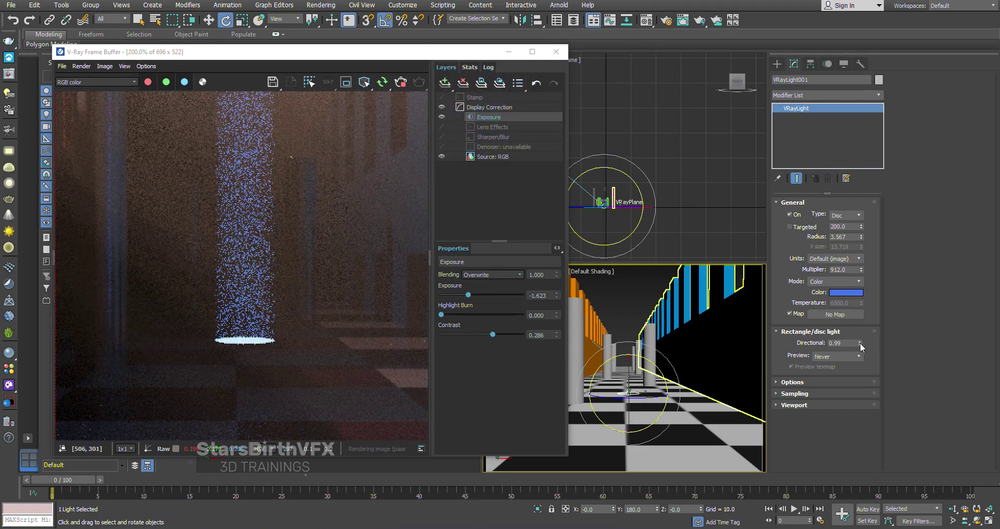
{"action": "left_click_drag", "start_coordinate": [861, 343], "coordinate": [860, 380]}
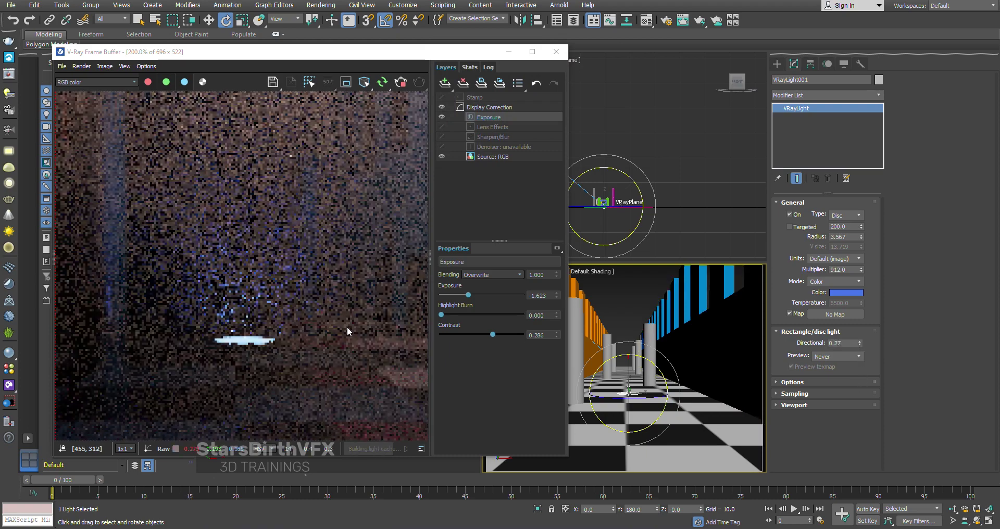
{"action": "scroll", "coordinate": [348, 332], "scroll_direction": "down", "scroll_amount": 1}
{"action": "left_click_drag", "start_coordinate": [863, 270], "coordinate": [863, 245]}
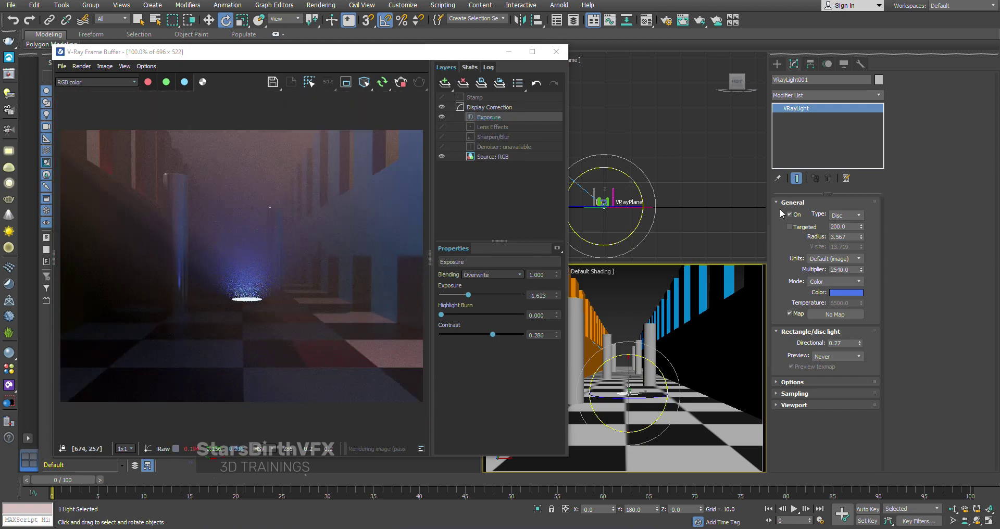
{"action": "left_click", "coordinate": [776, 63]}
Choose Standard Primitives, move the frame buffer aside, and draw a teapot in the top view.
{"action": "left_click", "coordinate": [777, 79]}
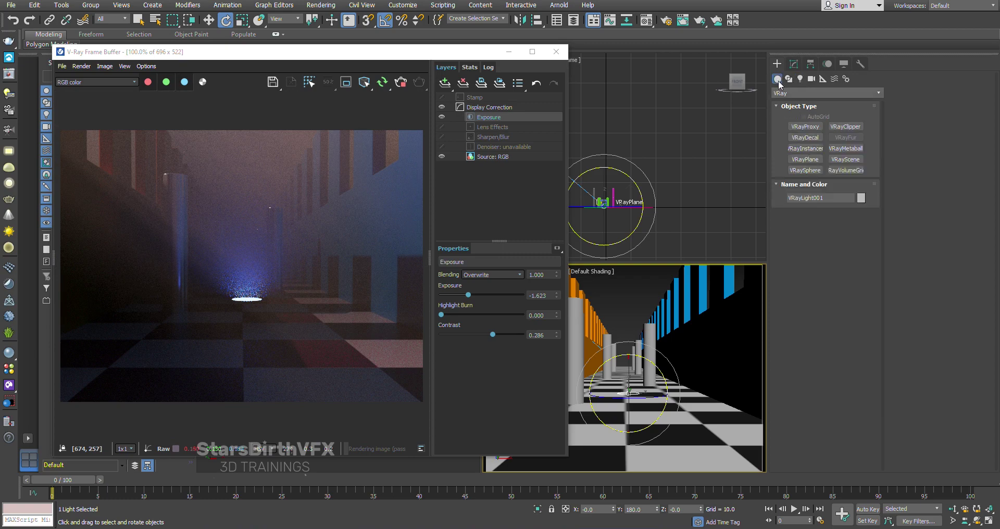
{"action": "left_click", "coordinate": [825, 93]}
{"action": "left_click", "coordinate": [802, 104]}
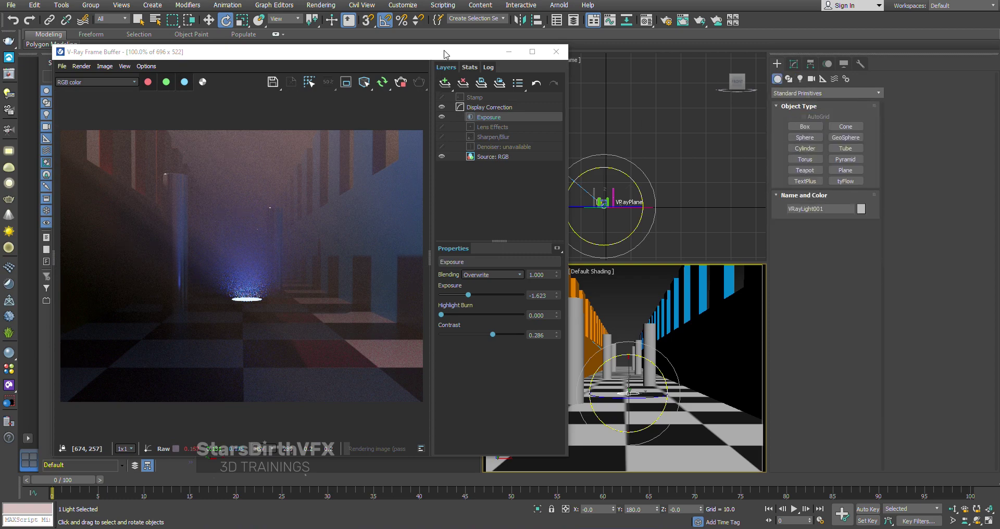
{"action": "mouse_move", "coordinate": [444, 53]}
{"action": "left_mouse_down"}
{"action": "mouse_move", "coordinate": [393, 196]}
{"action": "mouse_move", "coordinate": [350, 254]}
{"action": "left_mouse_up"}
{"action": "scroll", "coordinate": [335, 167], "scroll_direction": "up", "scroll_amount": 4}
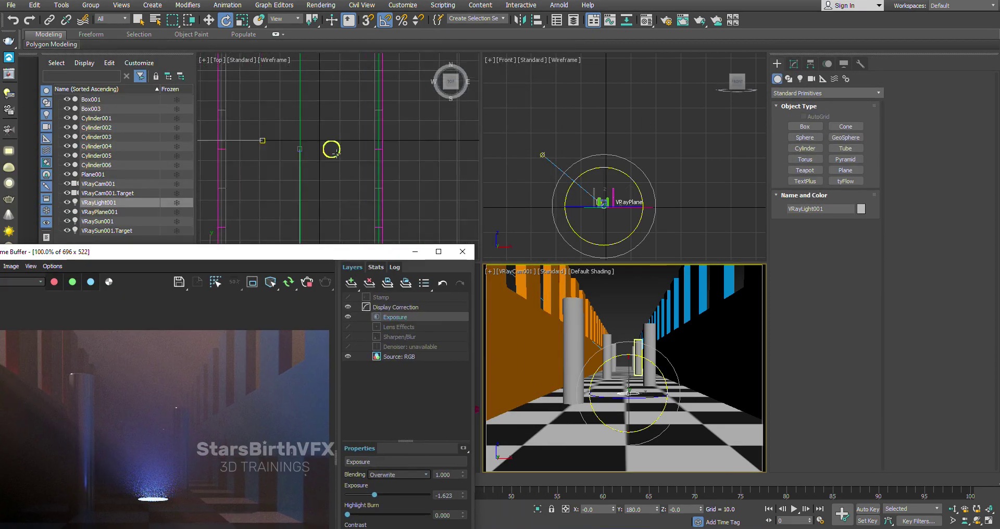
{"action": "left_click", "coordinate": [804, 170]}
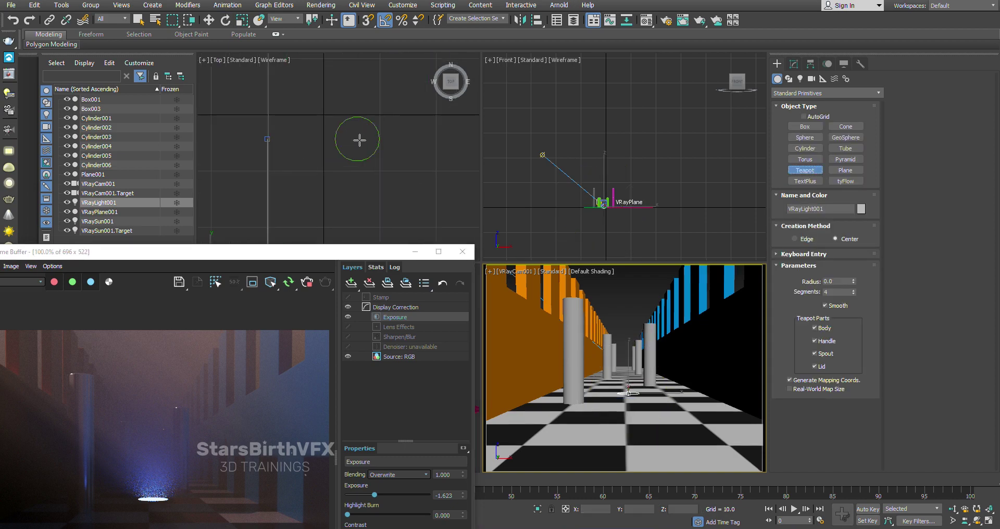
{"action": "left_click_drag", "start_coordinate": [358, 139], "coordinate": [378, 151]}
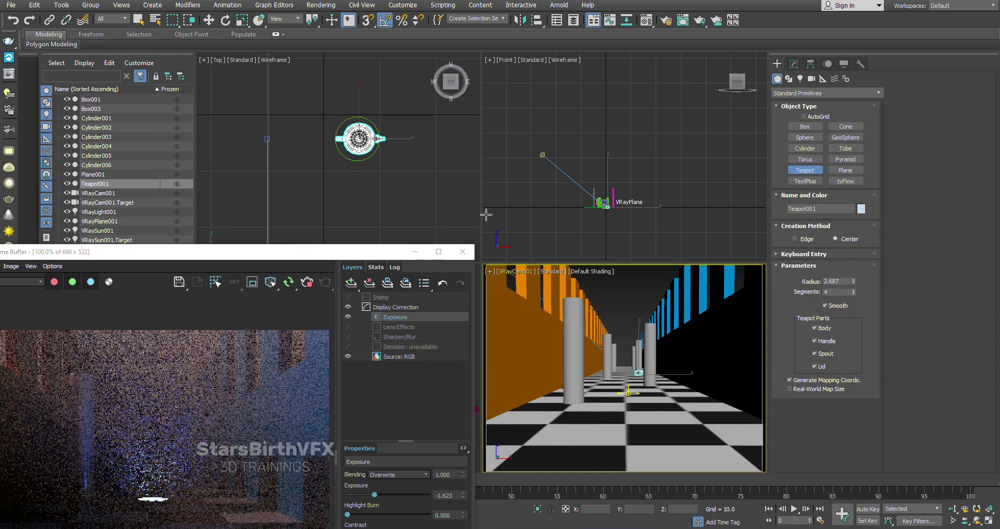
Check the disc light's position, undo an accidental deletion, and delete the misplaced teapot.
{"action": "key", "text": "e"}
{"action": "left_click", "coordinate": [628, 392]}
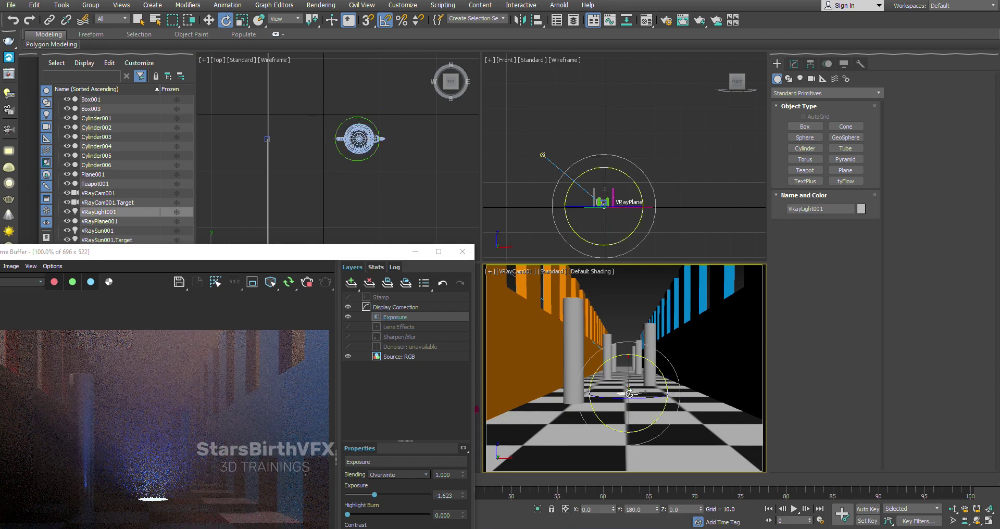
{"action": "scroll", "coordinate": [373, 167], "scroll_direction": "down", "scroll_amount": 3}
{"action": "scroll", "coordinate": [373, 146], "scroll_direction": "down", "scroll_amount": 2}
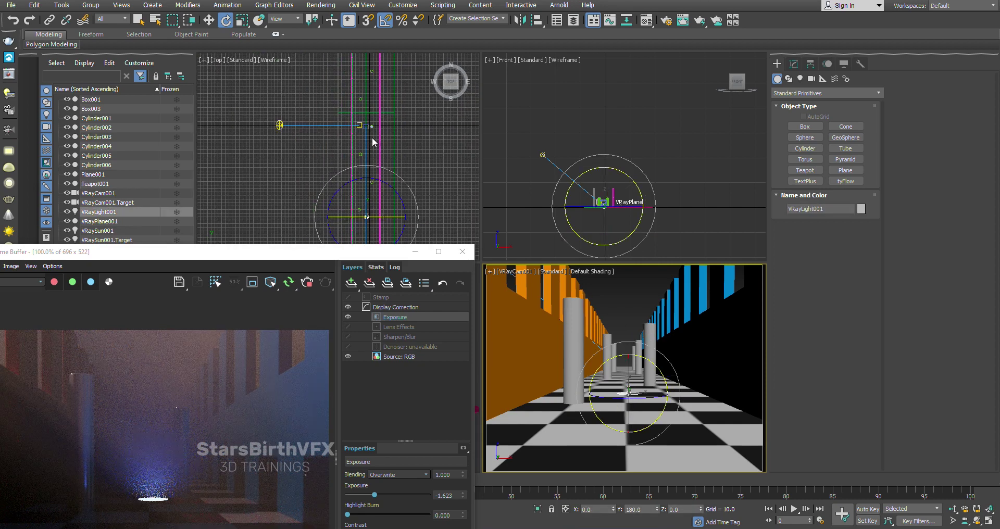
{"action": "scroll", "coordinate": [365, 125], "scroll_direction": "up", "scroll_amount": 3}
{"action": "left_click", "coordinate": [367, 135]}
{"action": "key", "text": "Delete"}
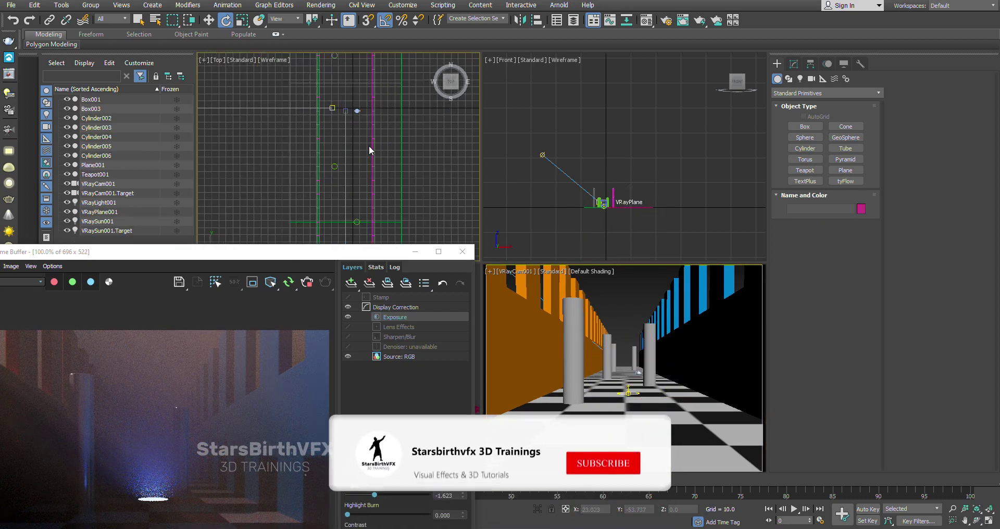
{"action": "key", "text": "ctrl+z"}
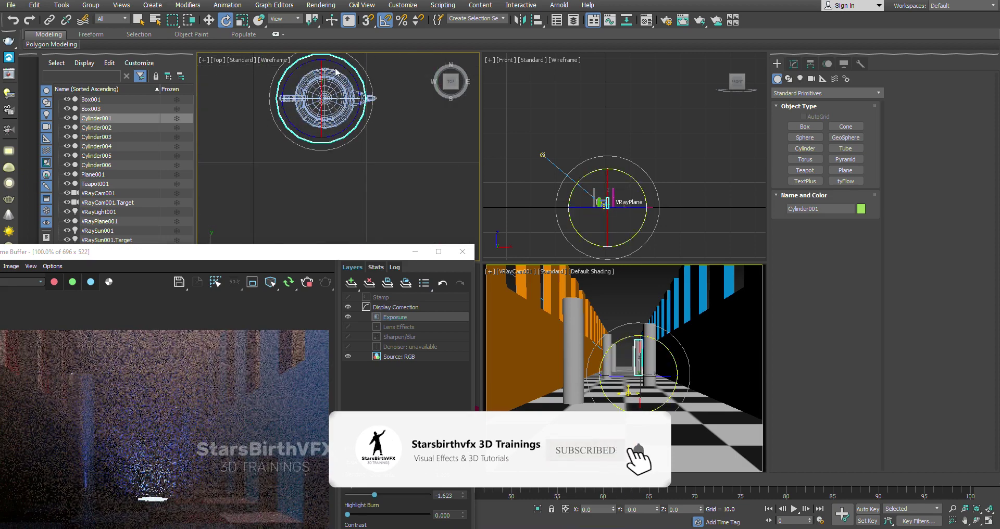
{"action": "key", "text": "ctrl+z"}
{"action": "key", "text": "ctrl+z"}
{"action": "key", "text": "Delete"}
{"action": "scroll", "coordinate": [371, 161], "scroll_direction": "down", "scroll_amount": 3}
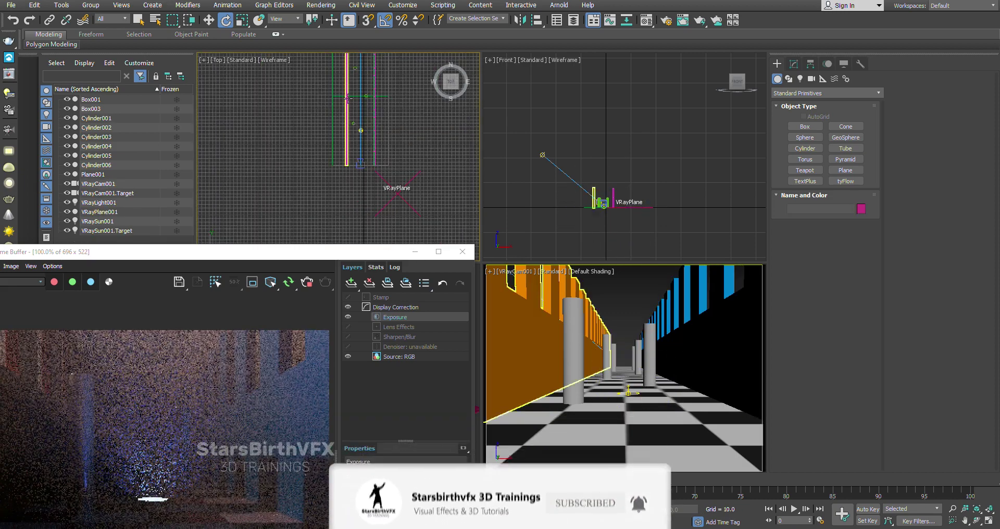
{"action": "scroll", "coordinate": [378, 192], "scroll_direction": "up", "scroll_amount": 3}
Create a teapot beneath the VRayLight disc in the camera view.
{"action": "left_click", "coordinate": [804, 171]}
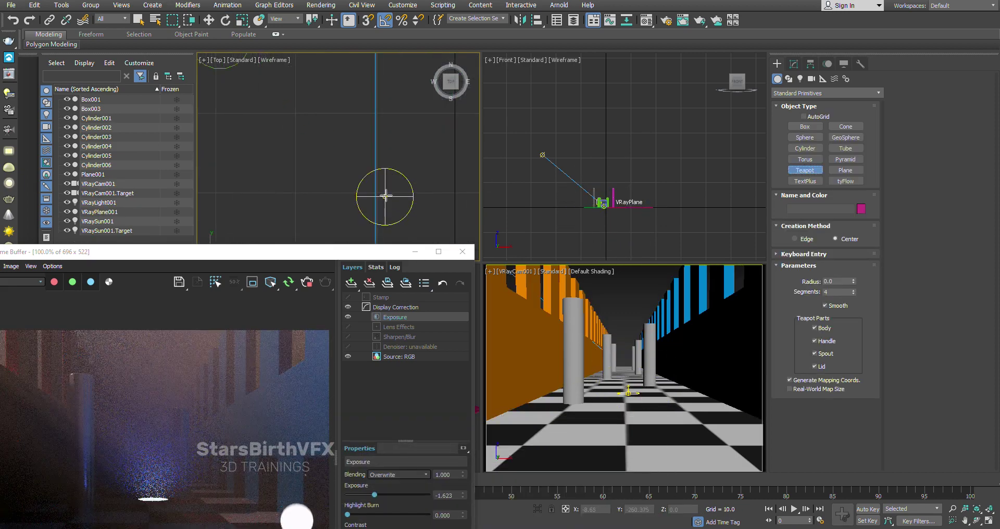
{"action": "left_click_drag", "start_coordinate": [628, 409], "coordinate": [676, 388]}
{"action": "right_click", "coordinate": [676, 388]}
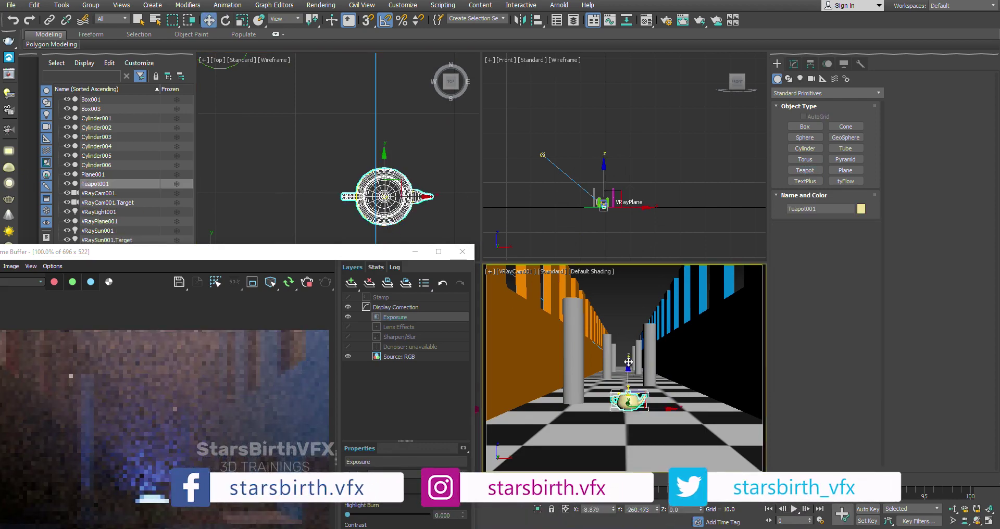
Lower Teapot001 into the blue beam, just above the disc light, so the render shows it.
{"action": "key", "text": "shift+q"}
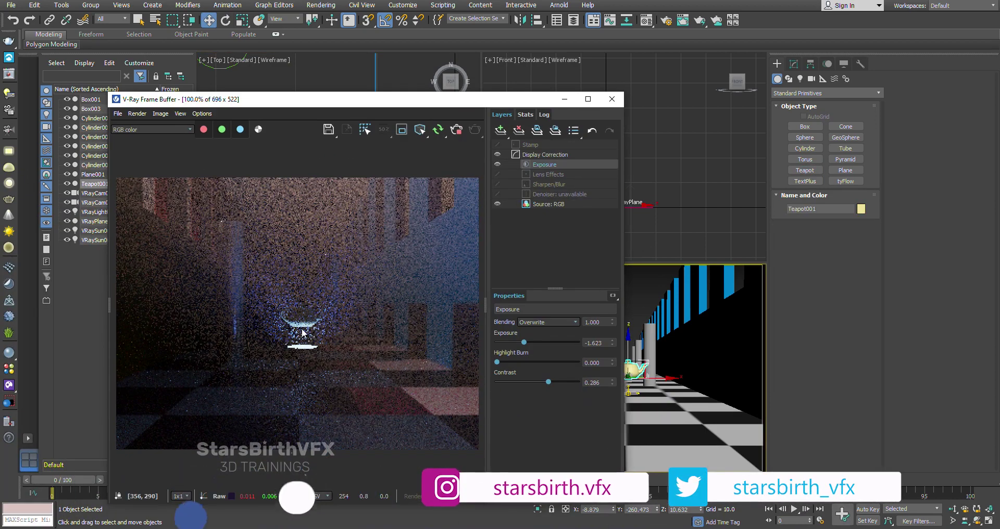
{"action": "scroll", "coordinate": [302, 325], "scroll_direction": "up", "scroll_amount": 2}
{"action": "scroll", "coordinate": [302, 326], "scroll_direction": "up", "scroll_amount": 2}
{"action": "scroll", "coordinate": [303, 325], "scroll_direction": "down", "scroll_amount": 2}
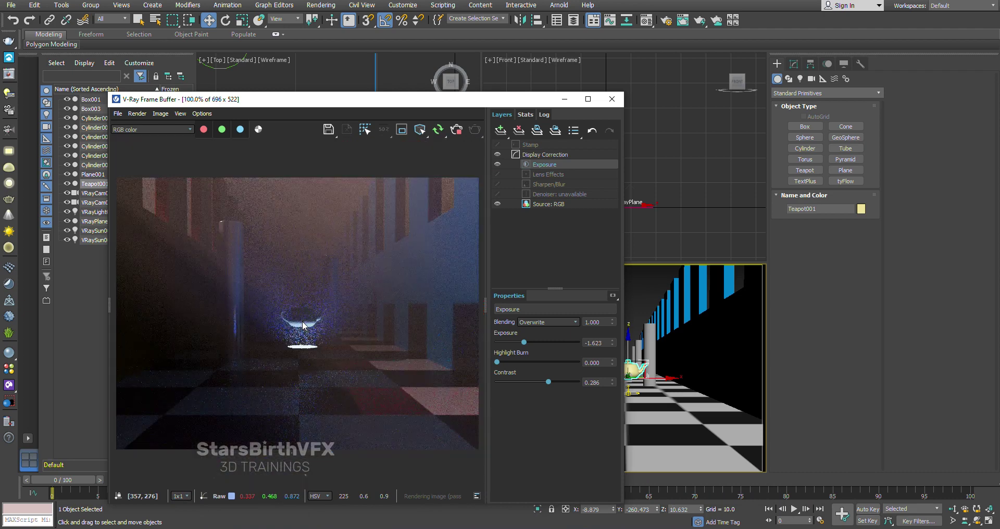
{"action": "scroll", "coordinate": [321, 340], "scroll_direction": "up", "scroll_amount": 1}
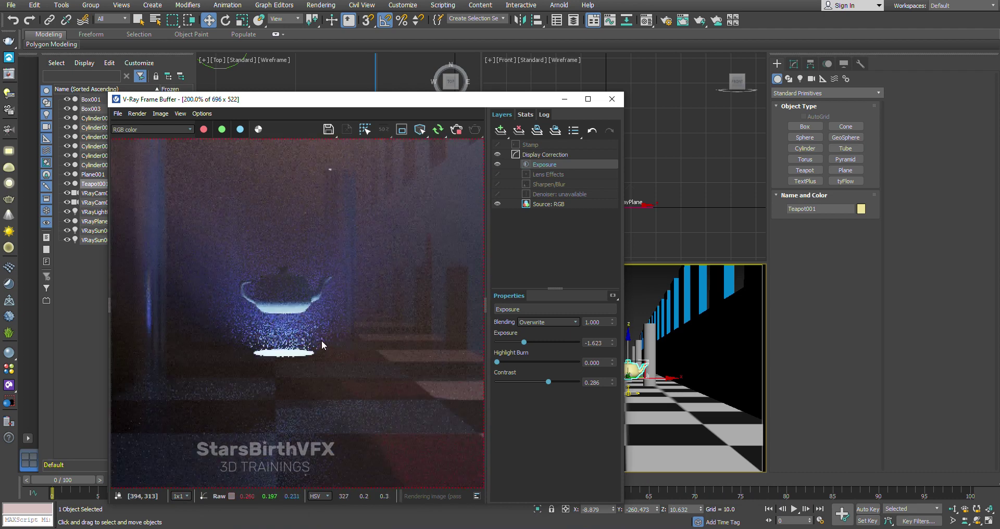
{"action": "scroll", "coordinate": [321, 340], "scroll_direction": "down", "scroll_amount": 1}
{"action": "left_click_drag", "start_coordinate": [496, 100], "coordinate": [402, 98]}
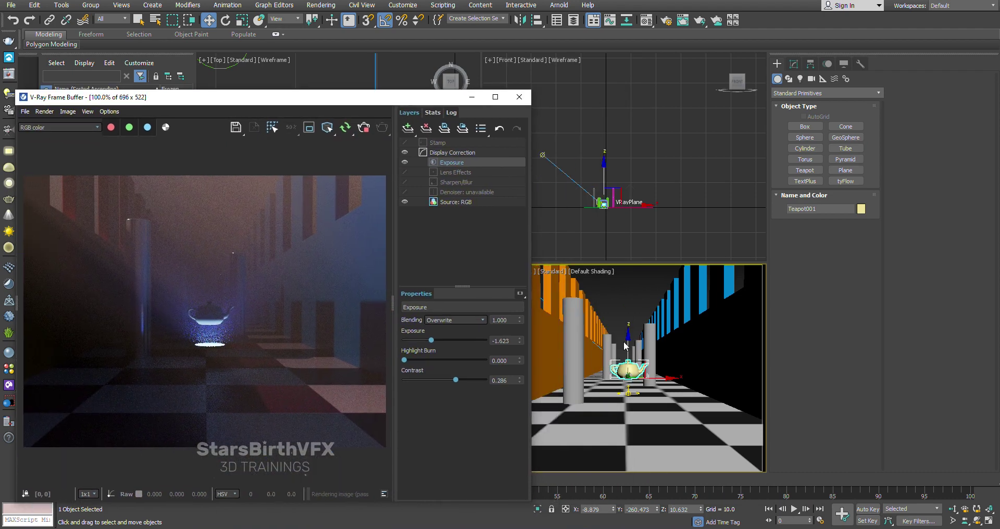
{"action": "left_click_drag", "start_coordinate": [627, 345], "coordinate": [628, 358]}
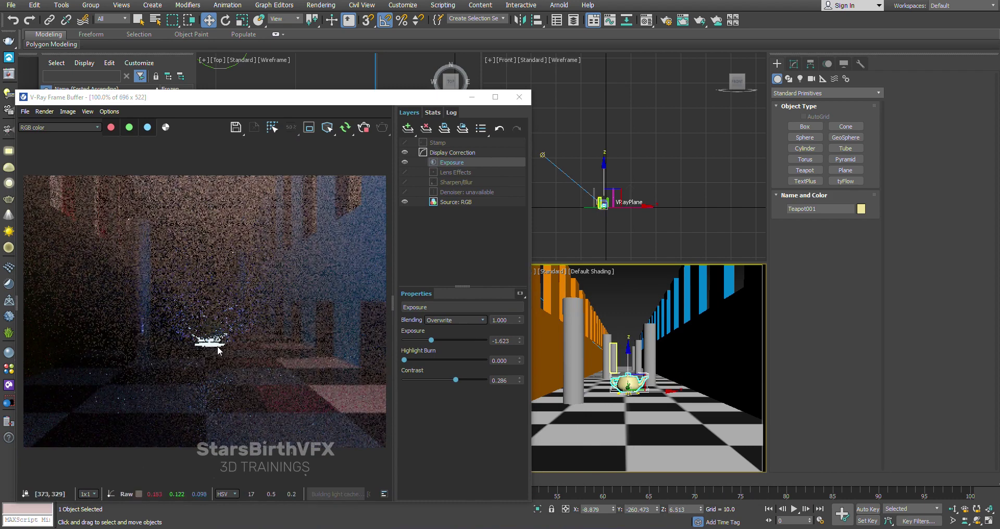